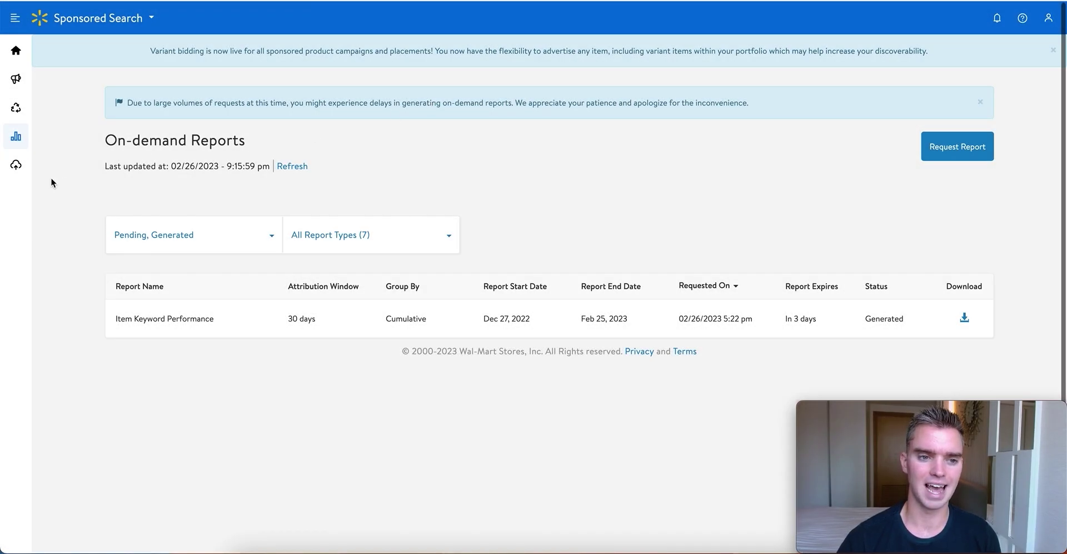
Start a new on-demand report request for Item Keyword Performance with a 30-day attribution window.
mouse_move(24, 142)
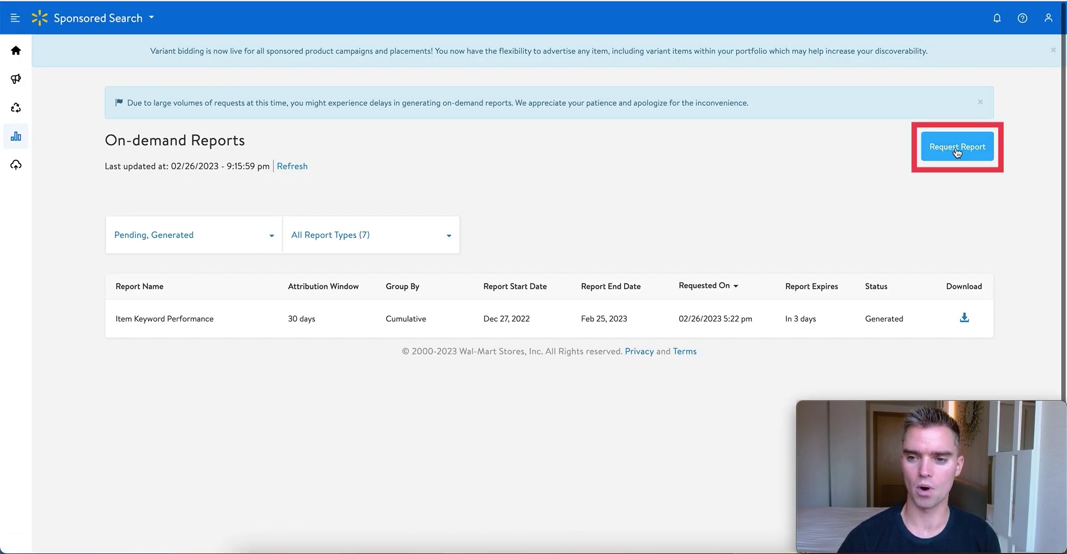
left_click(957, 148)
left_click(628, 170)
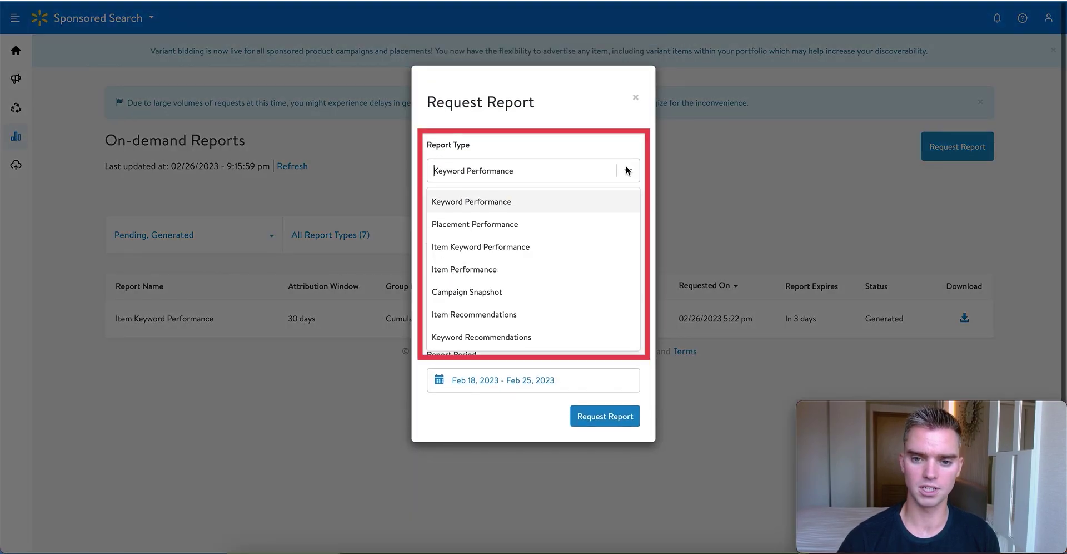
left_click(557, 247)
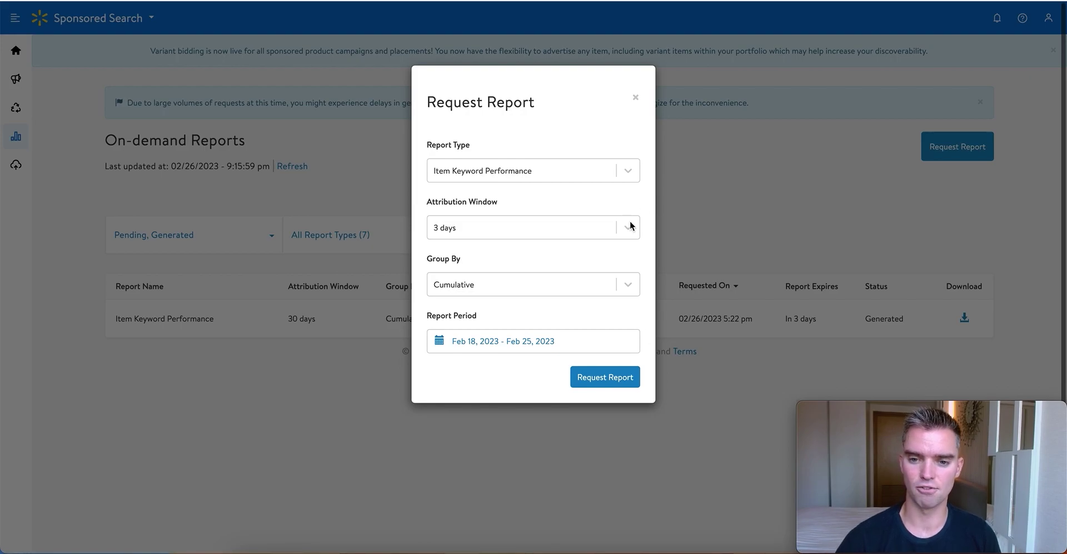
left_click(628, 227)
left_click(561, 311)
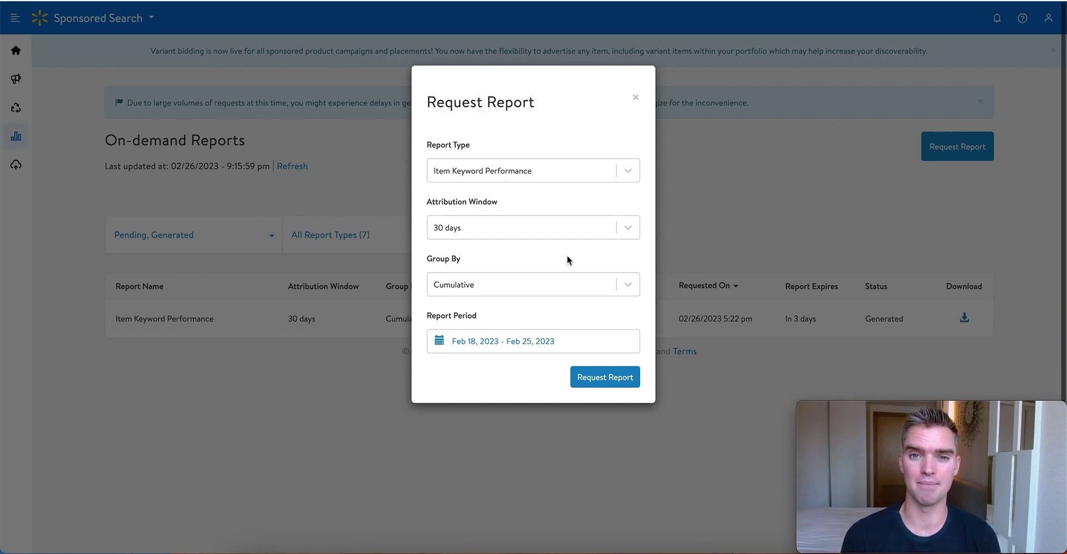
Try attribution windows of 3 days and 14 days, and return the setting to 30 days.
left_click(566, 234)
left_click(523, 254)
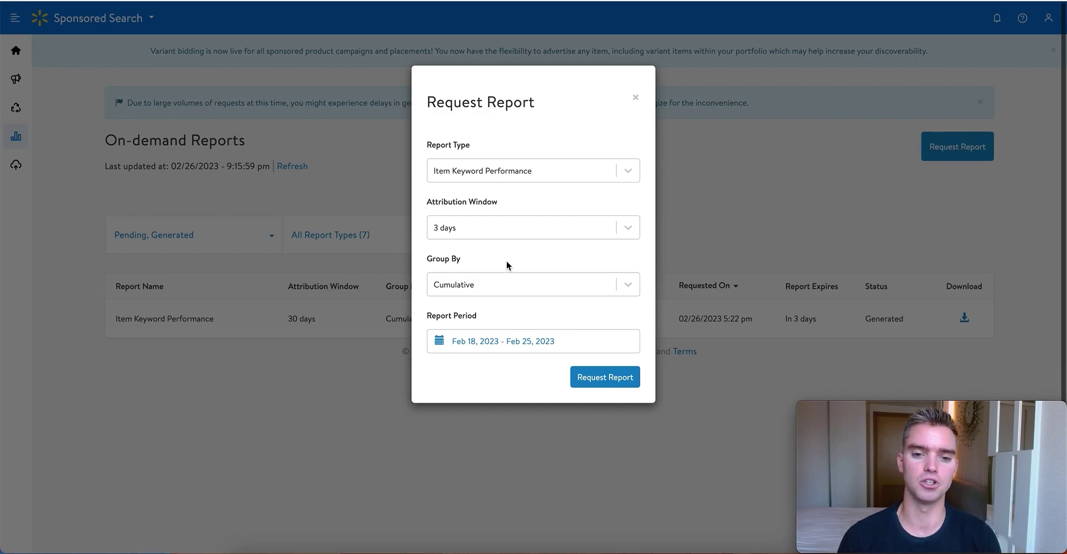
left_click(520, 229)
left_click(501, 274)
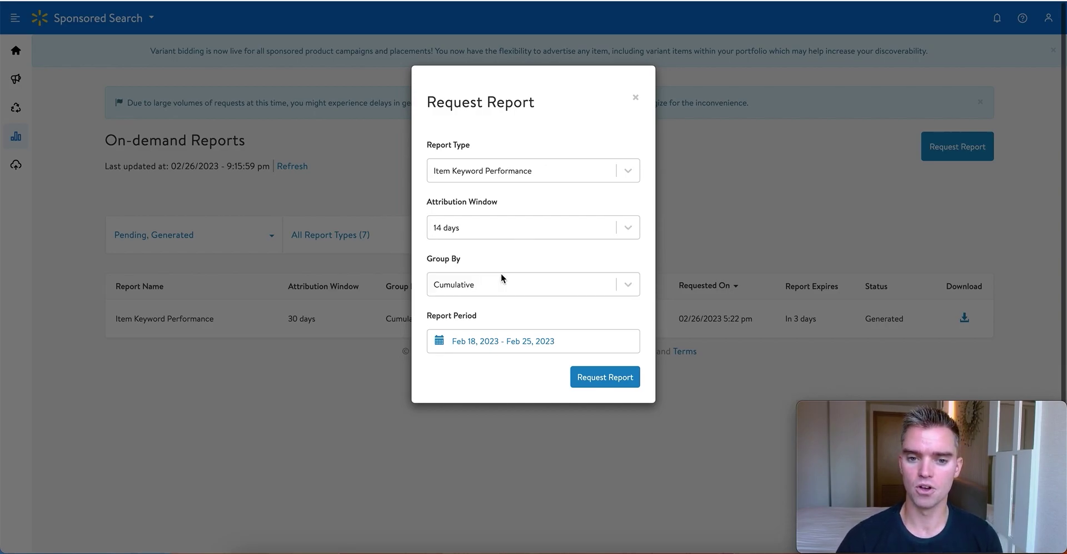
left_click(516, 235)
left_click(482, 304)
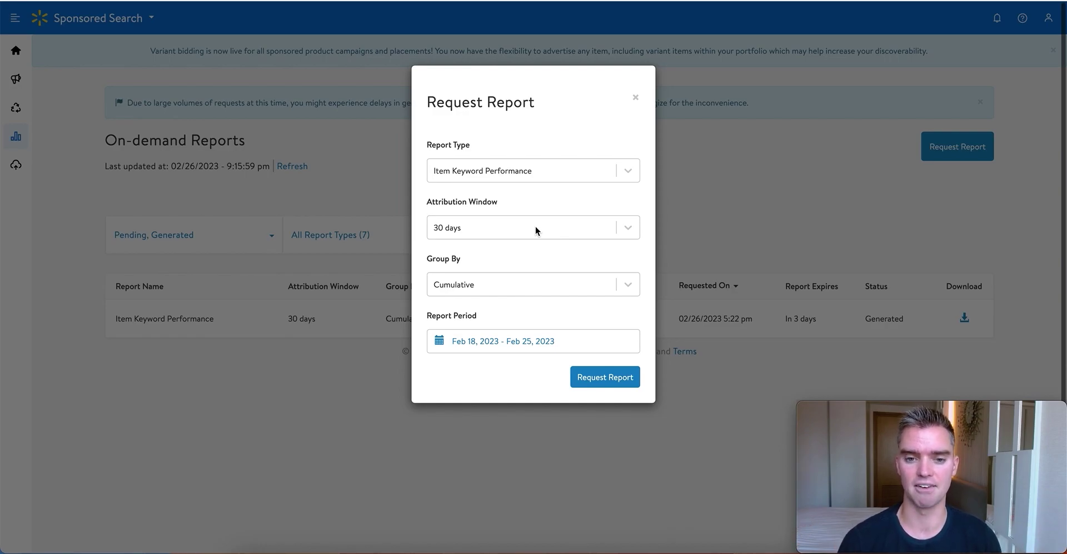
Group the report by Cumulative over the last 60 days and submit the request.
left_click(562, 285)
left_click(532, 315)
left_click(543, 343)
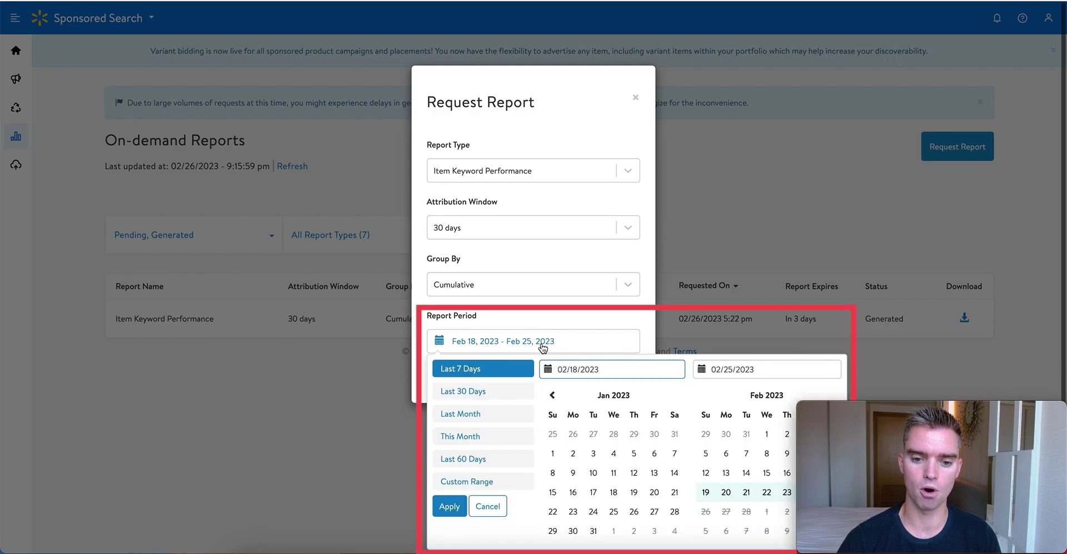
left_click(507, 462)
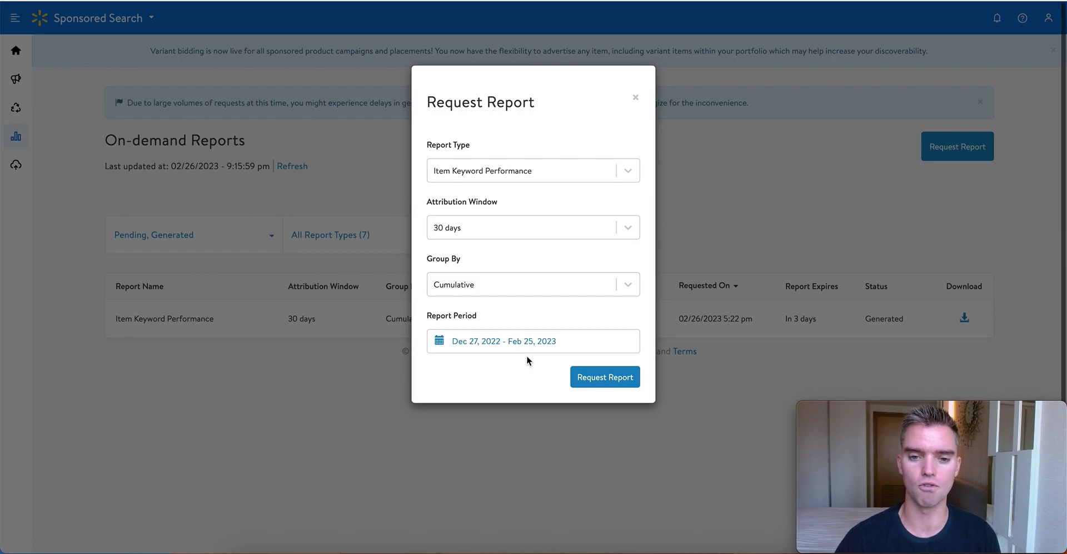
left_click(602, 379)
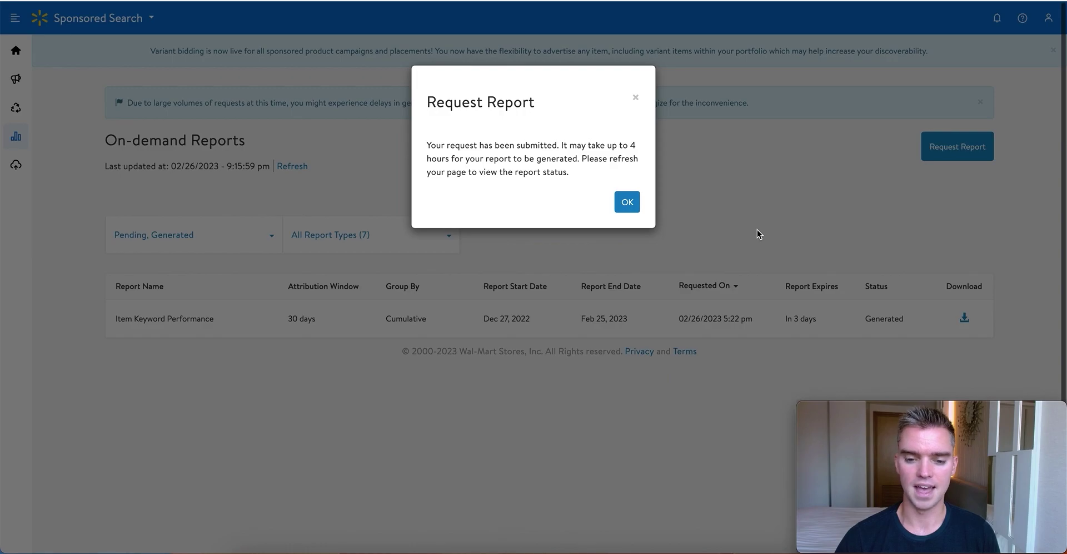
left_click(629, 202)
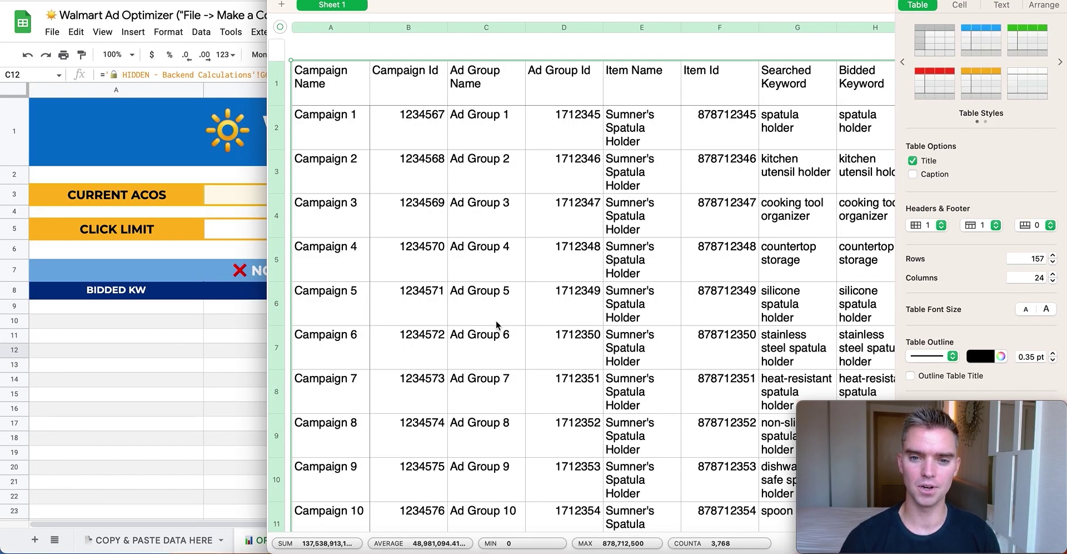
Copy the entire report table and paste it at cell A1 of the COPY & PASTE DATA HERE sheet in the Walmart Ad Optimizer spreadsheet.
left_click(351, 99)
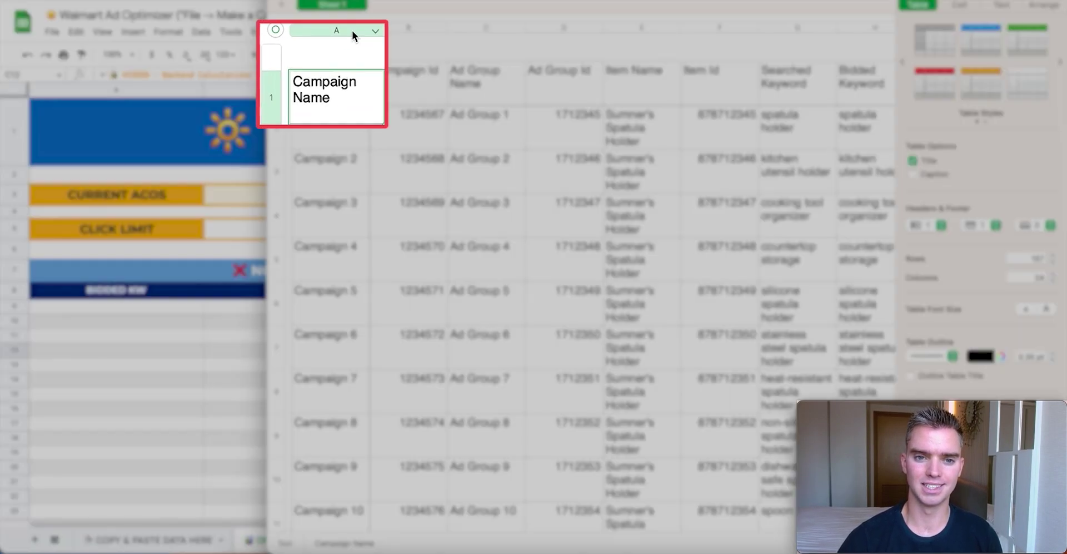
key("super+a")
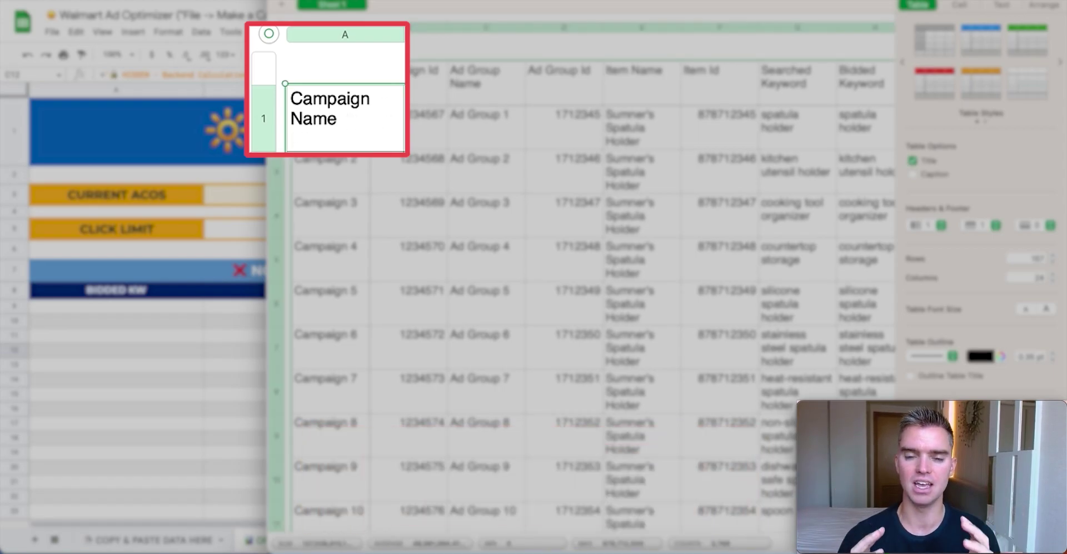
key("super+c")
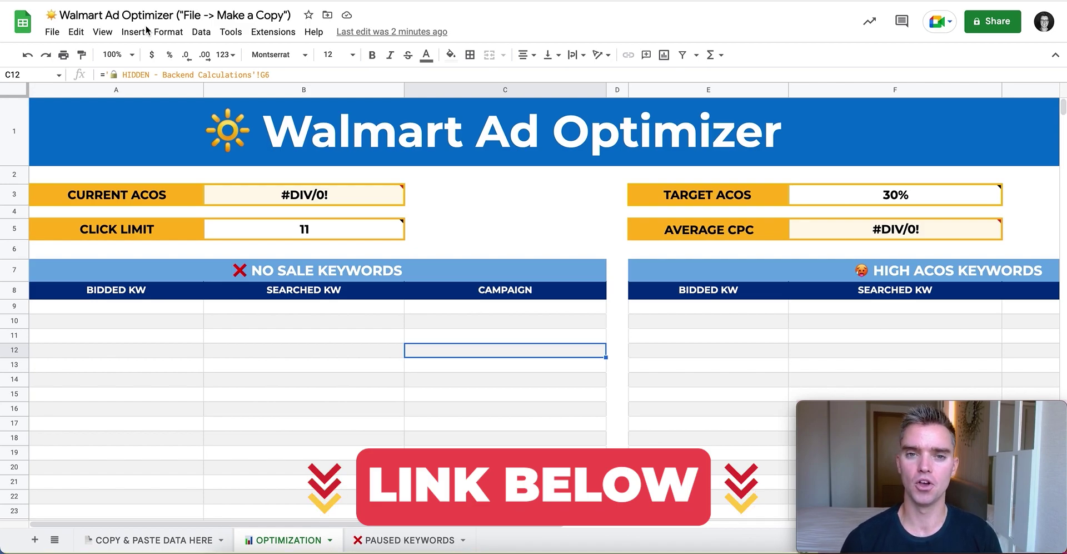
left_click(52, 33)
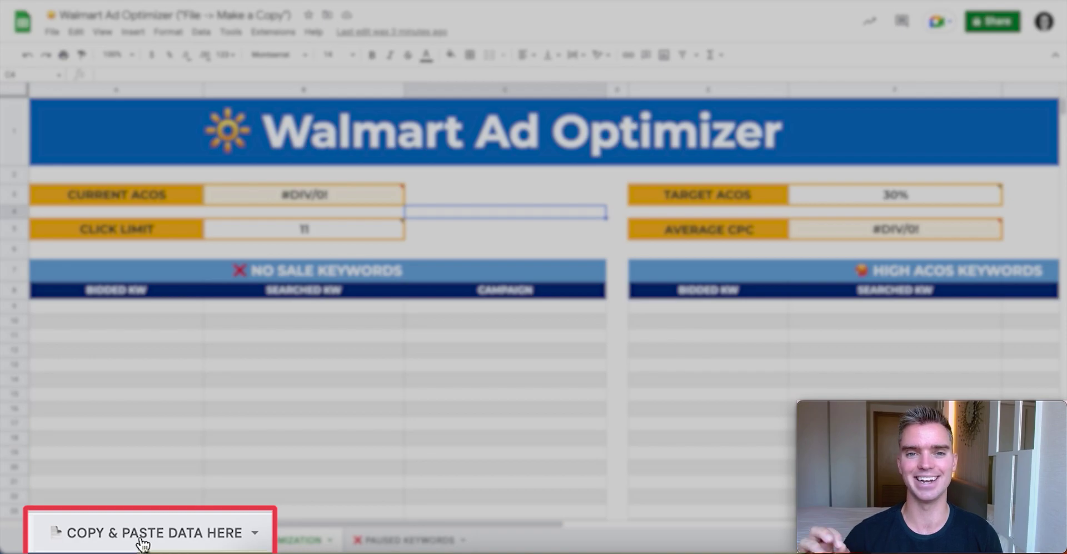
left_click(143, 539)
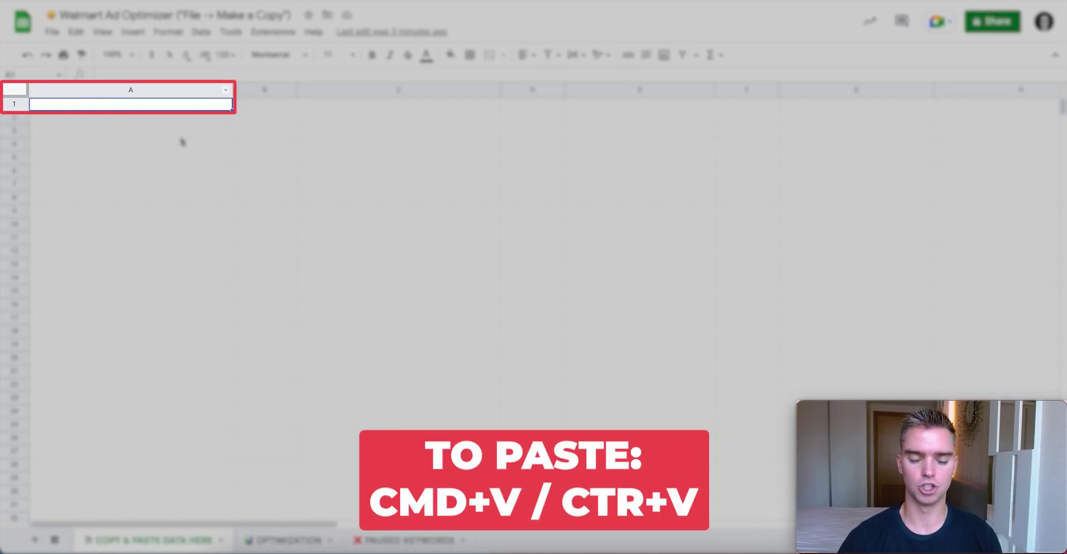
key("super+v")
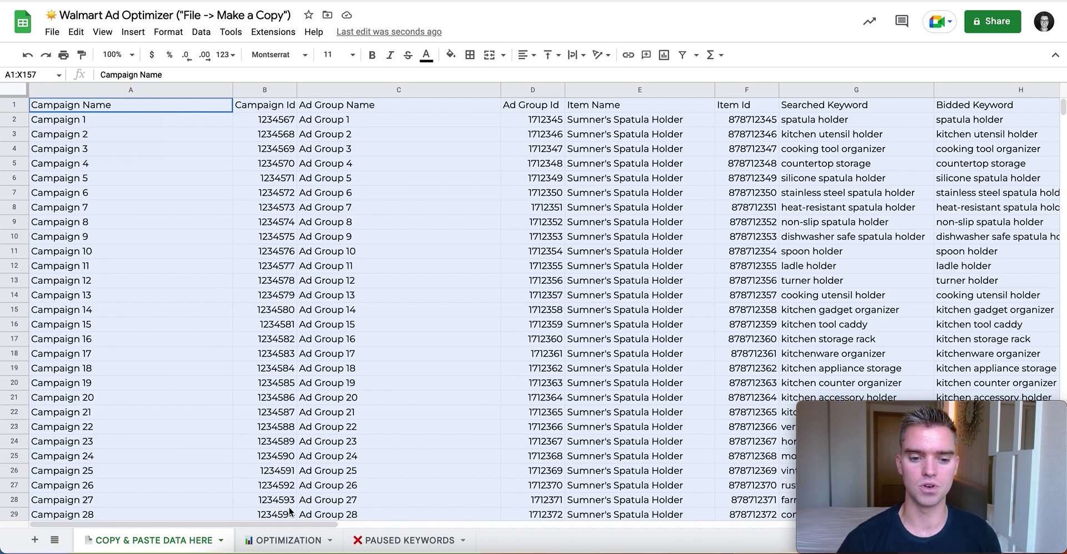
Review the No Sale, High ACOS and Low ACOS keyword tables on the OPTIMIZATION sheet.
left_click(284, 542)
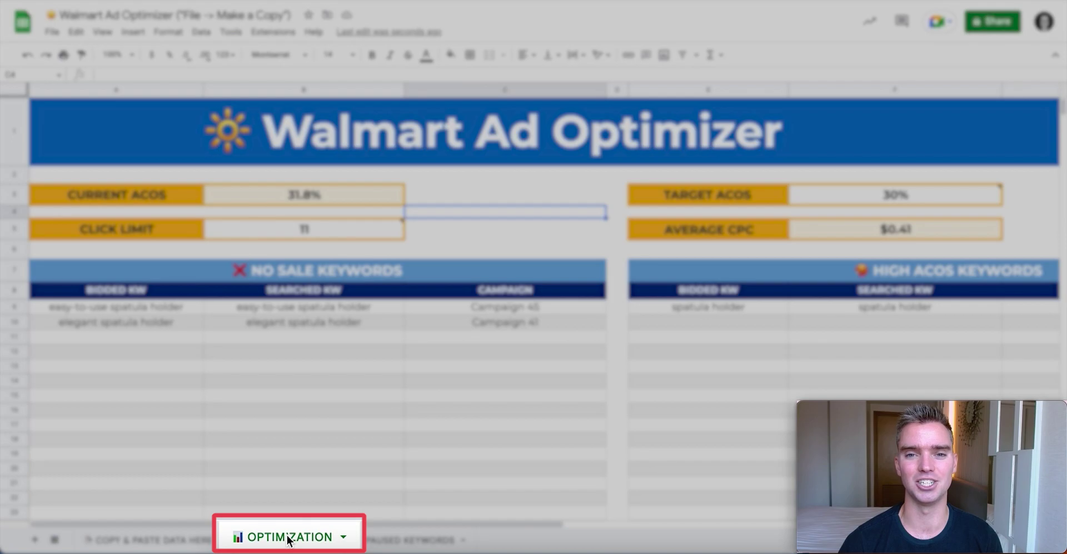
left_click(384, 363)
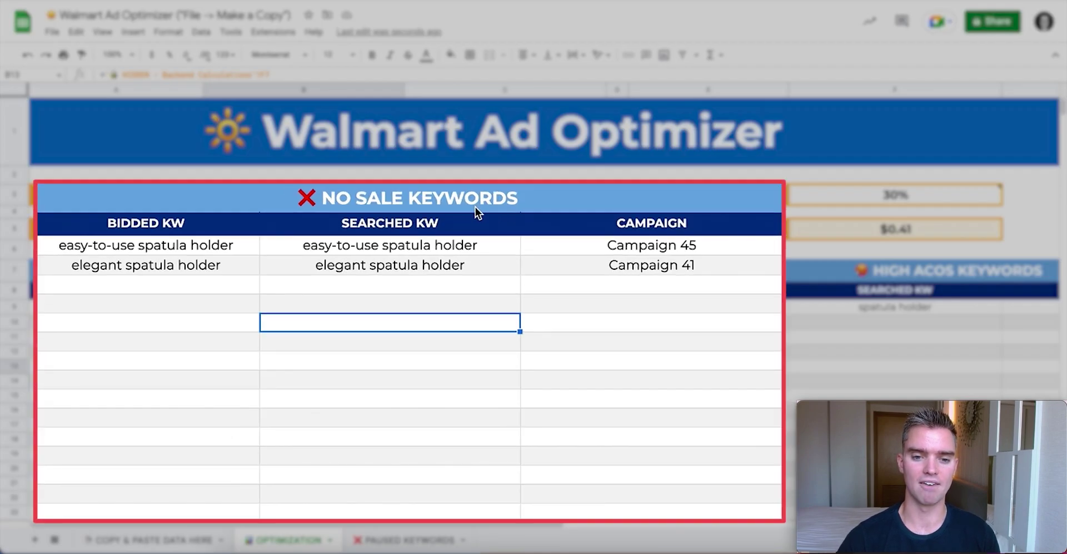
left_click(360, 274)
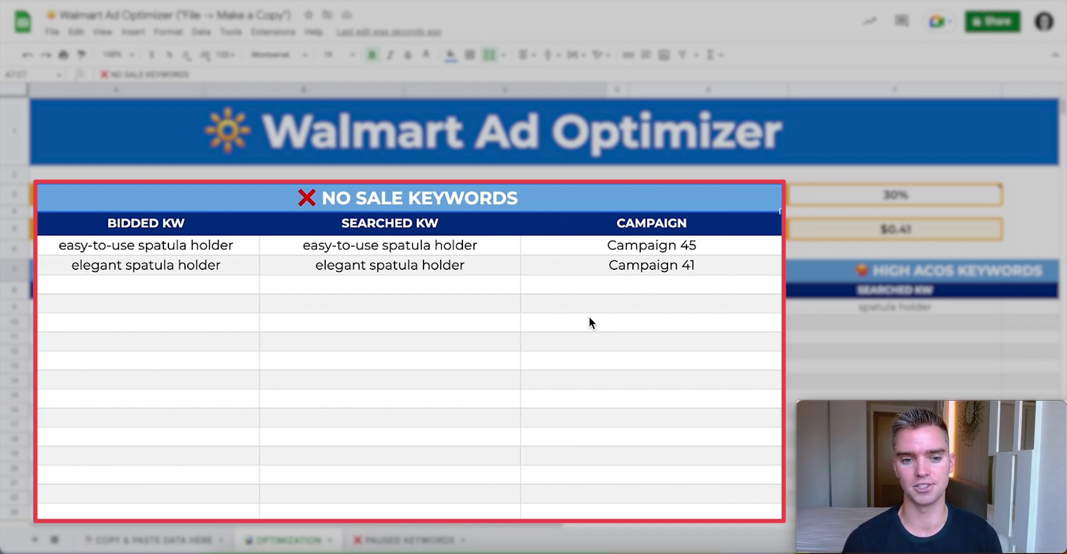
scroll(589, 317, "right", 10)
left_click(438, 272)
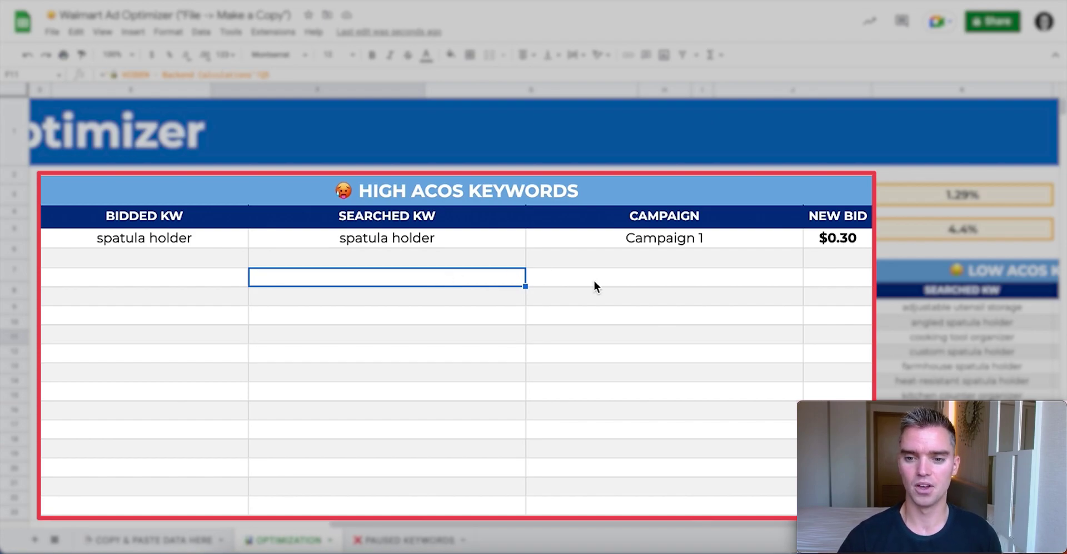
scroll(595, 281, "right", 5)
left_click(556, 351)
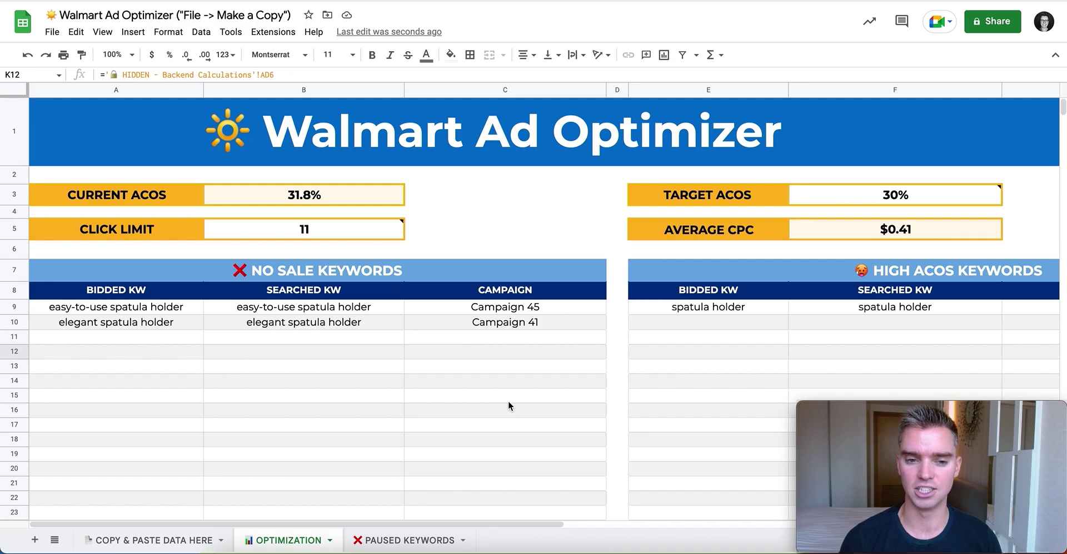
Inspect the Current ACOS formula and the guidance note on the Target ACOS cell.
left_click(348, 201)
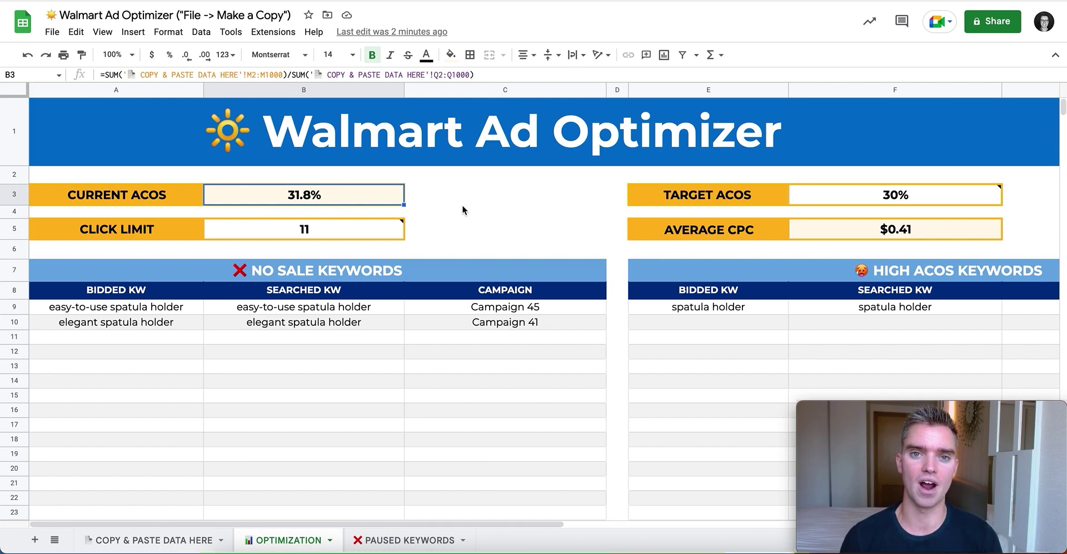
left_click(814, 204)
left_click(796, 164)
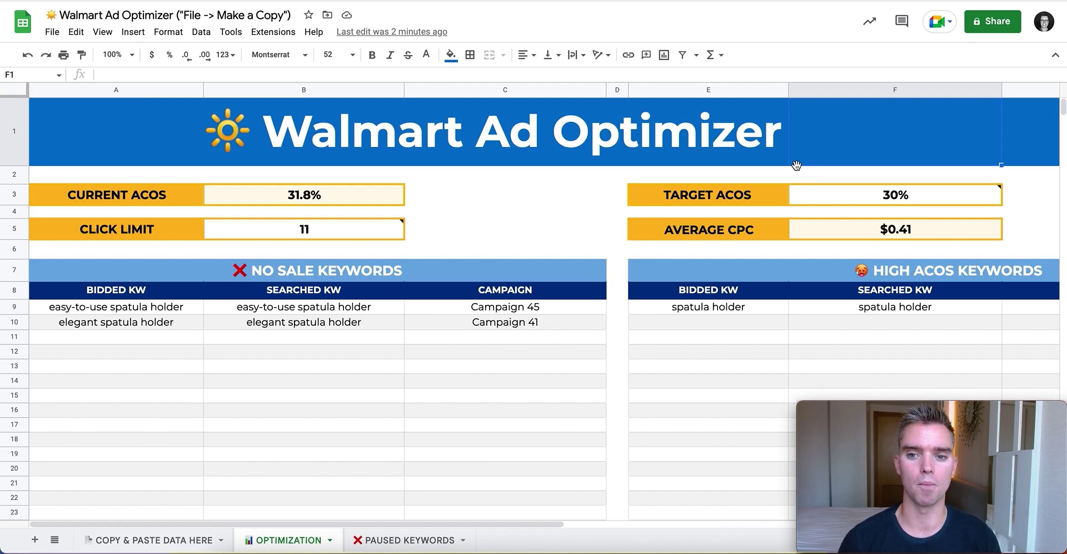
left_click(839, 194)
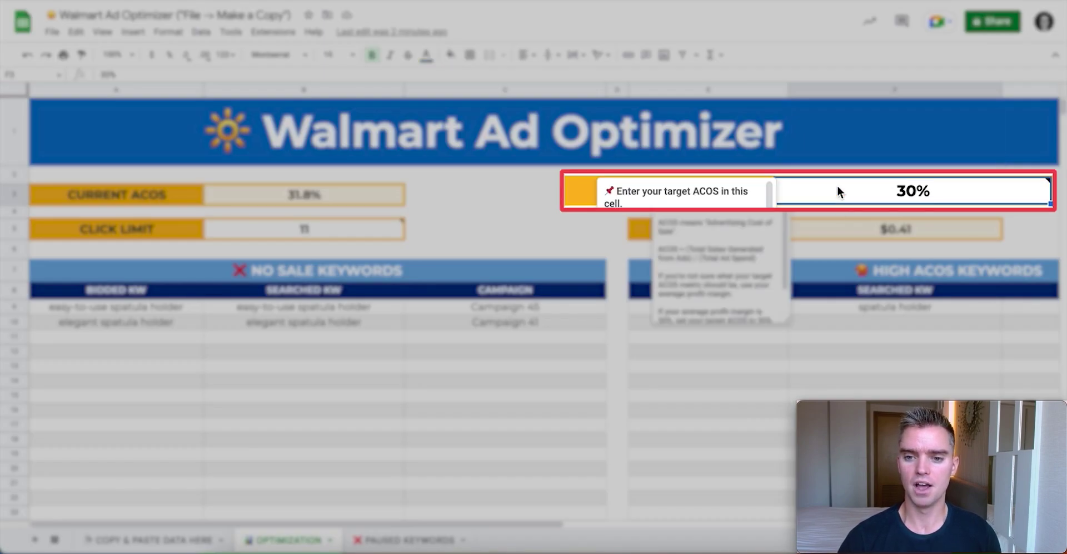
key("Up")
left_click(694, 195)
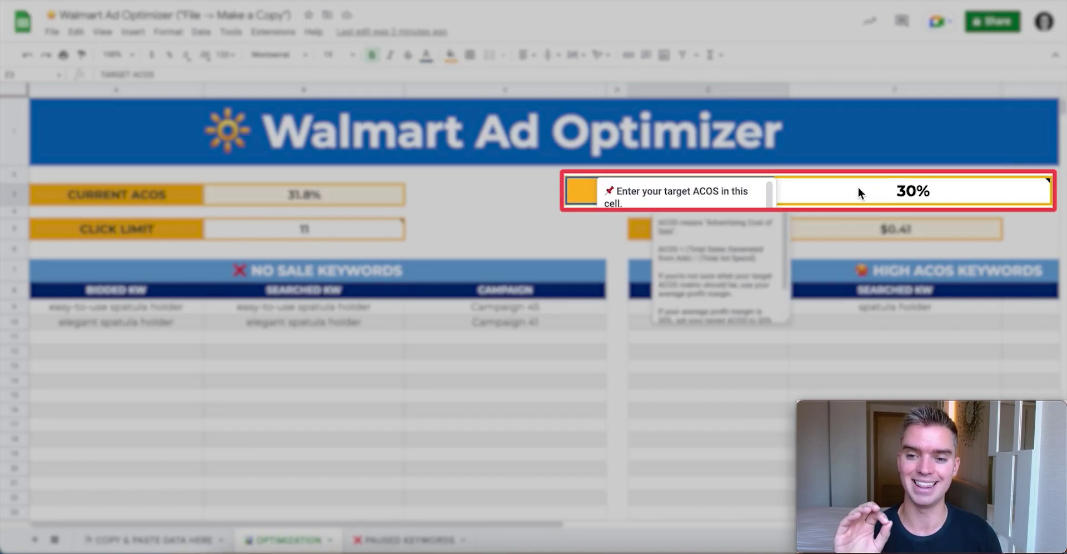
Test Target ACOS values of 20%, 10%, 5% and 35%, and return the target to 30%.
left_click(858, 188)
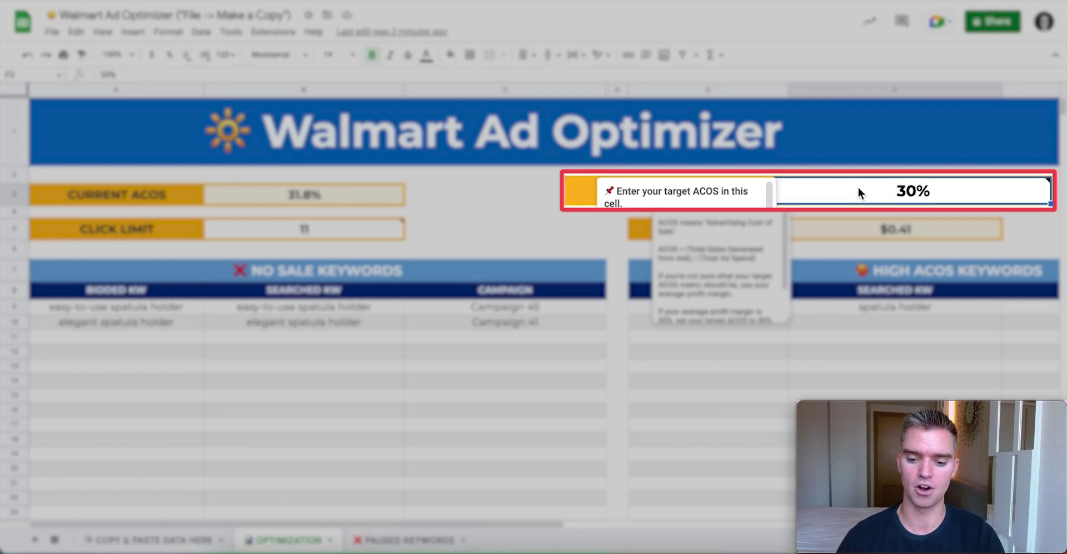
type("20")
left_click(858, 188)
type("10")
key("Return")
left_click(858, 188)
type("5")
key("Return")
key("Up")
type("35")
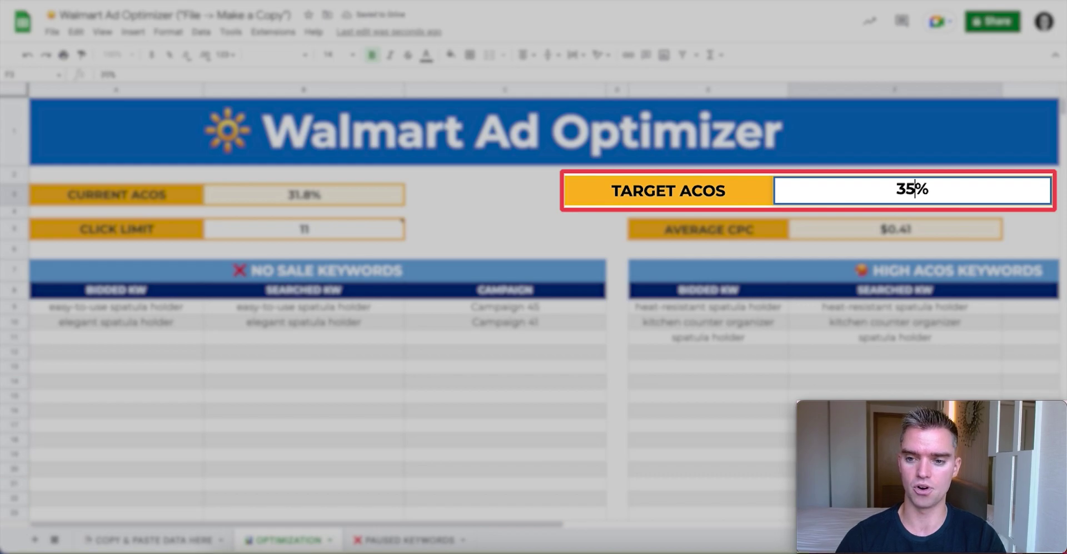
key("Return")
key("Up")
type("30")
key("Up")
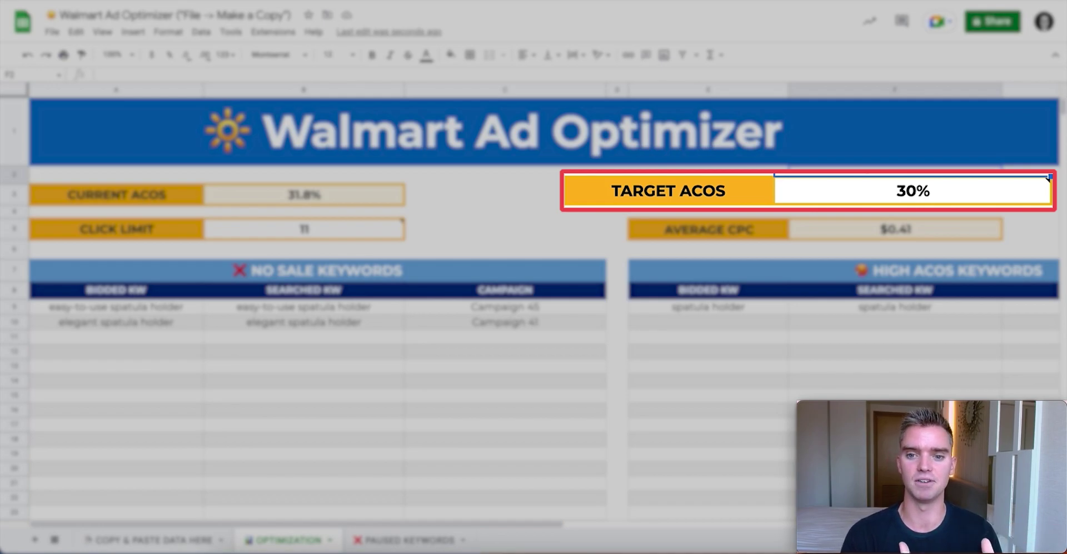
Examine the Target ACOS note and the Average CTR, Average CVR and Average CPC metrics.
left_click(849, 195)
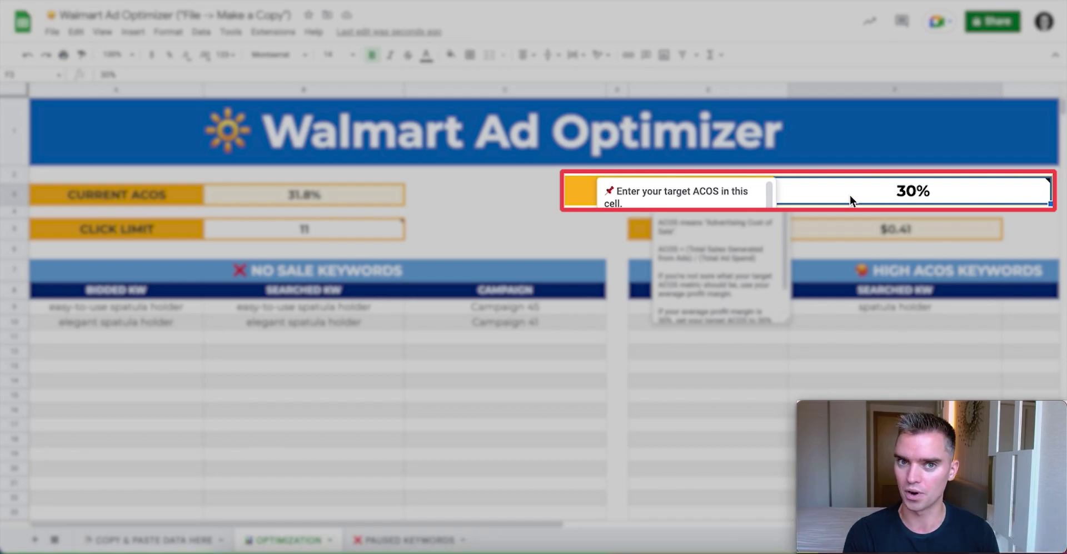
left_click(876, 174)
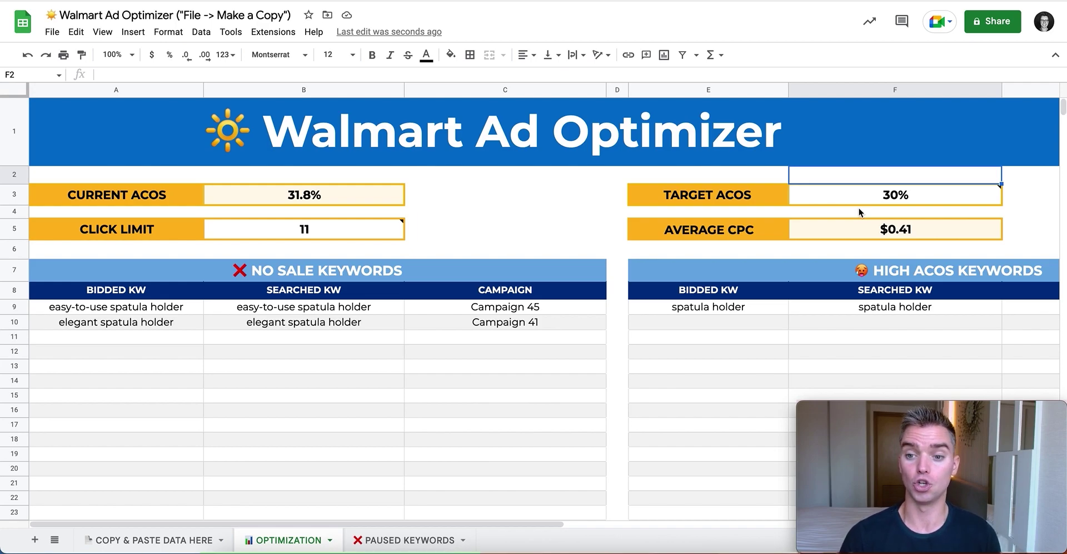
left_click(860, 201)
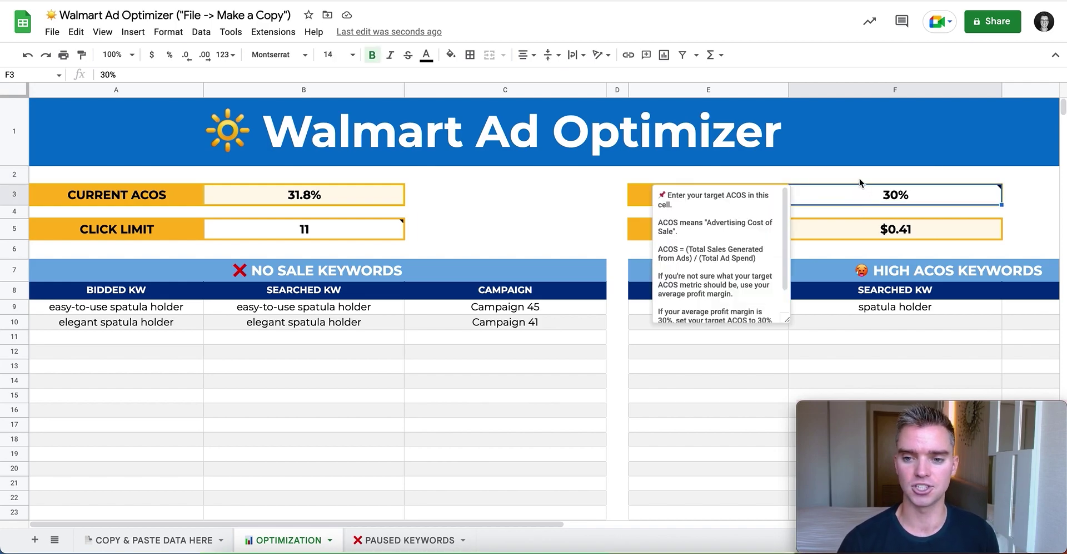
left_click(859, 179)
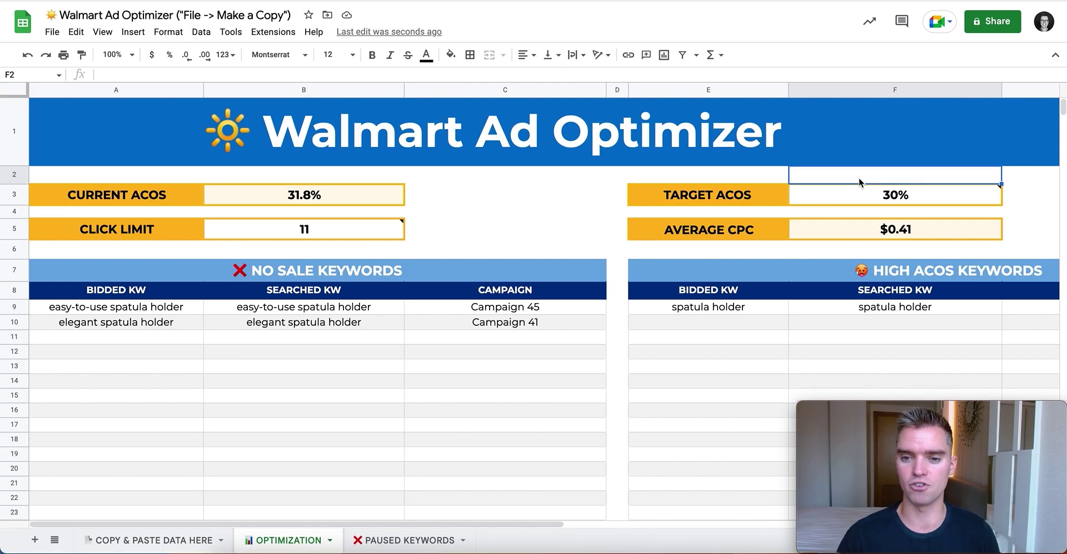
left_click(856, 194)
left_click(865, 182)
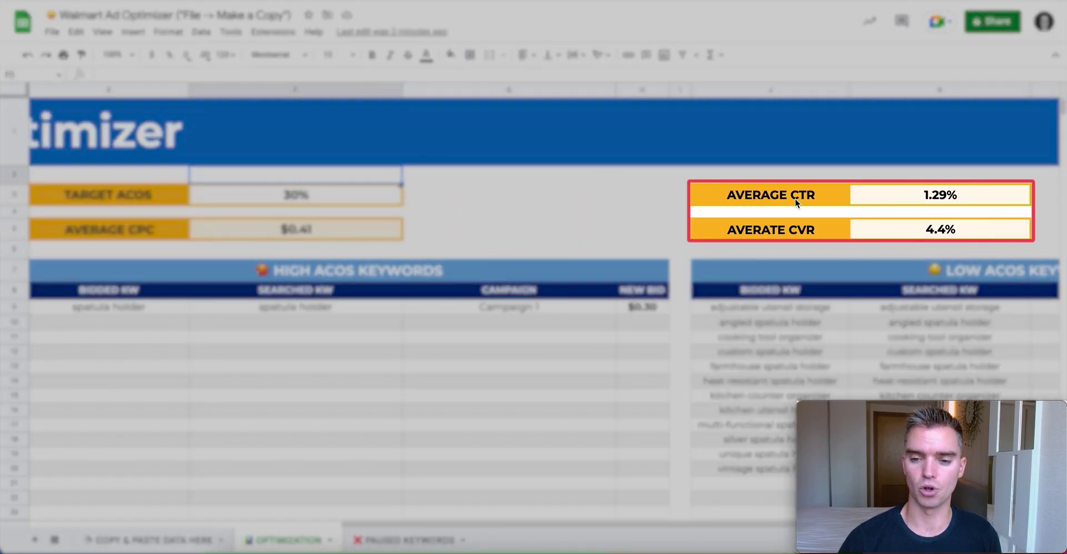
left_click(801, 200)
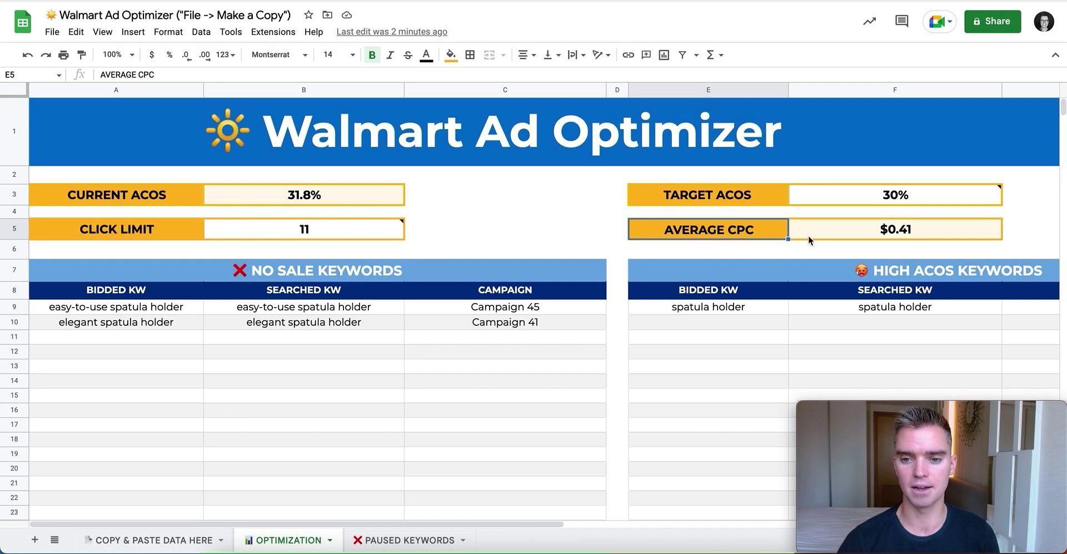
Inspect the Average CPC formula and read the guidance note on the Click Limit cell.
left_click(837, 234)
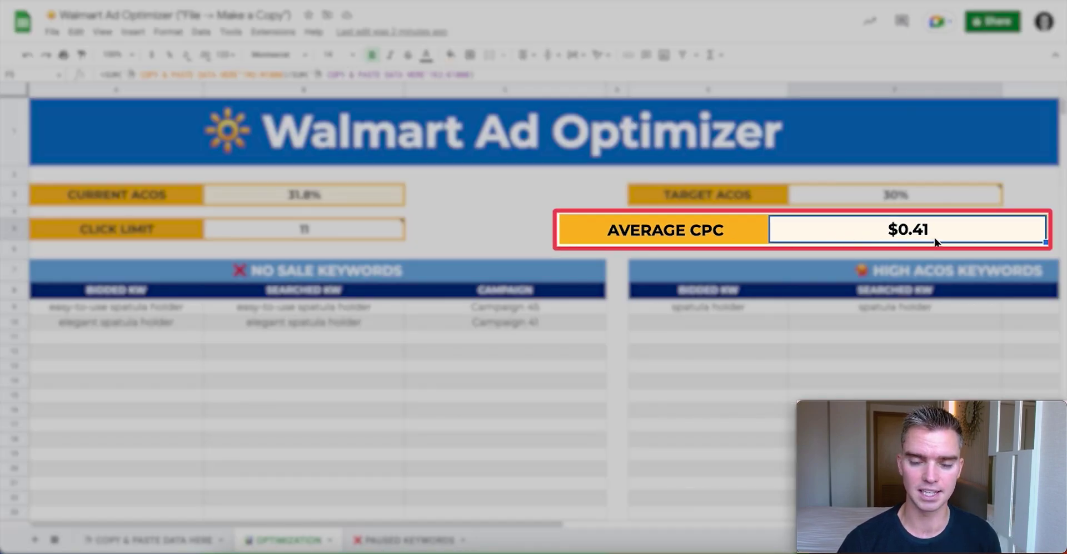
left_click(255, 230)
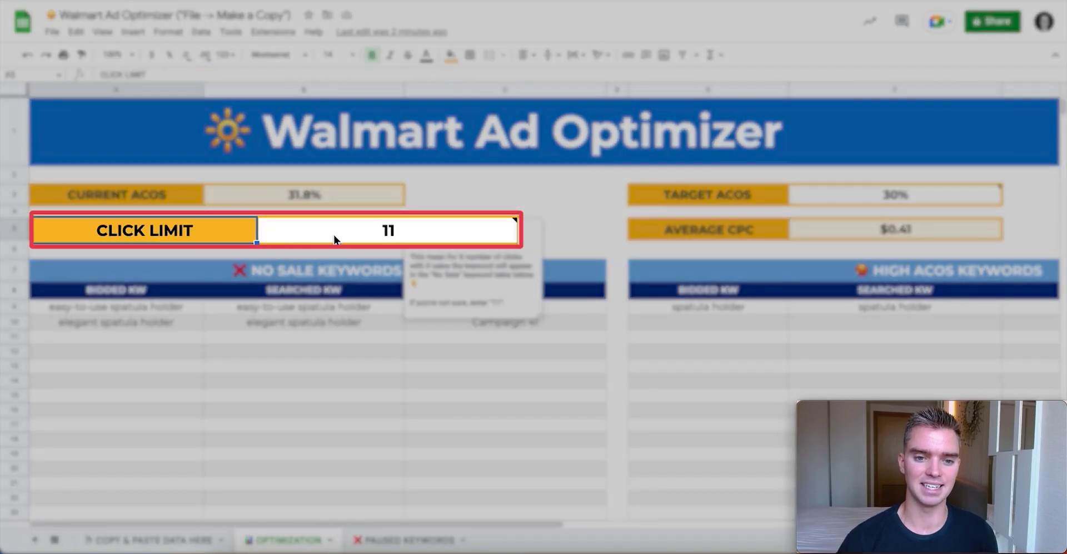
left_click(334, 235)
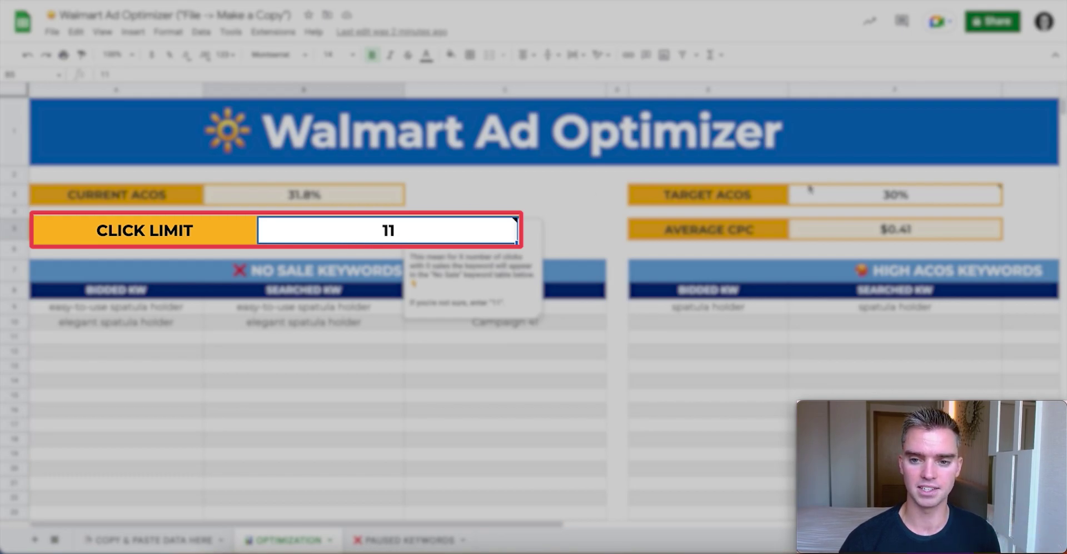
left_click(821, 203)
left_click(370, 232)
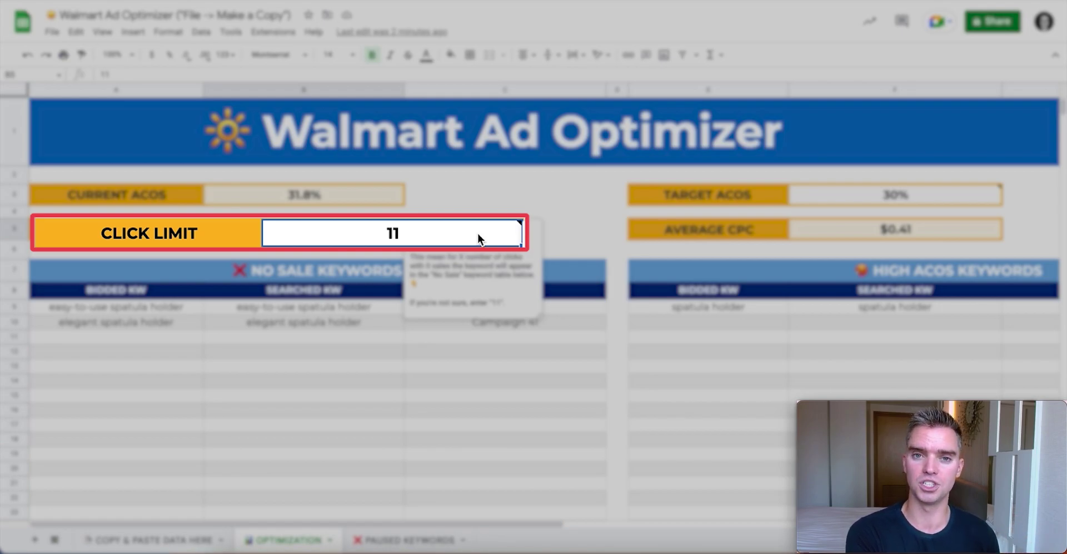
left_click(335, 380)
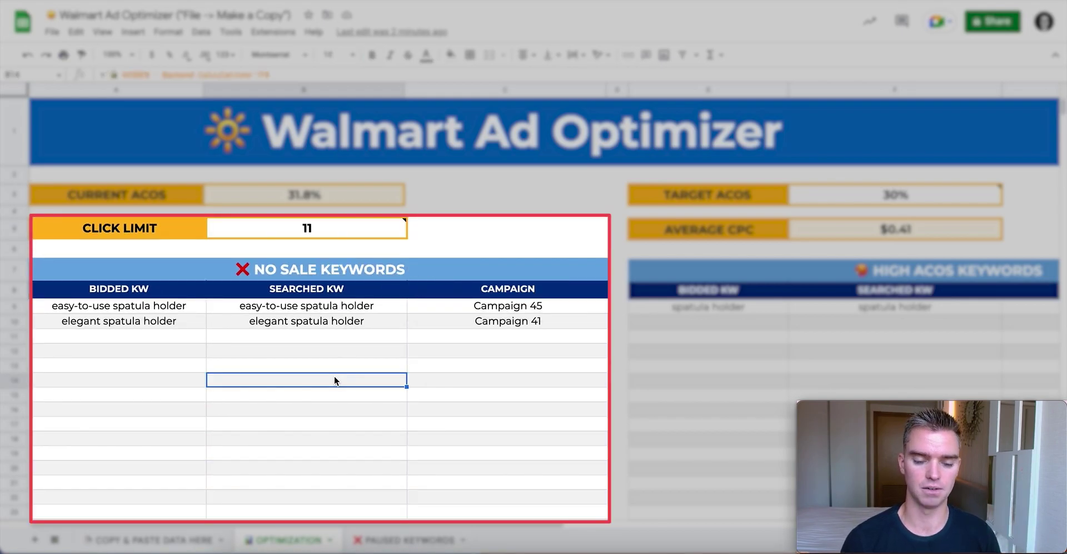
Test Click Limit values of 15 and 5 against the No Sale Keywords table, and return the limit to 11.
left_click(319, 232)
type("15")
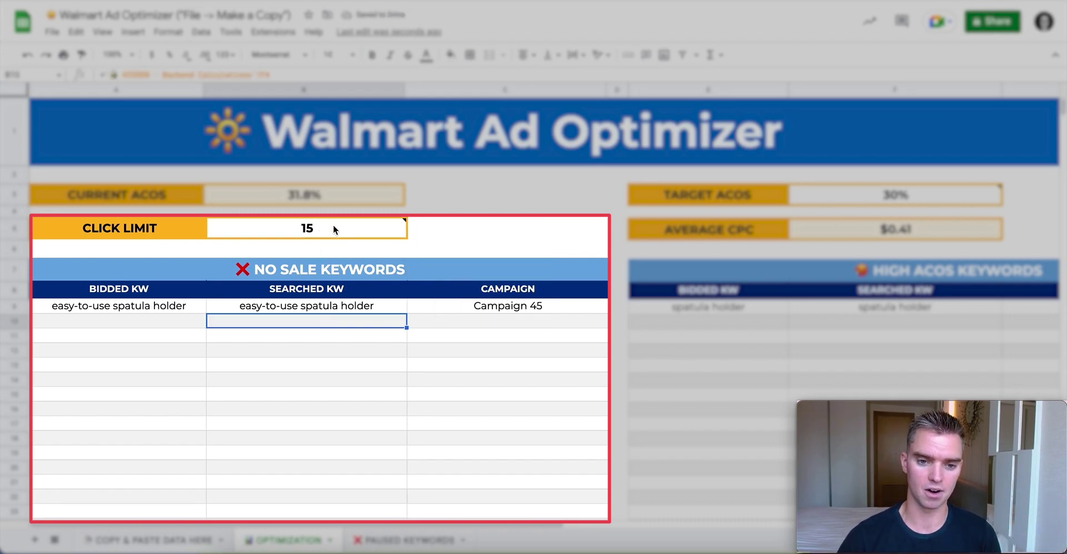
left_click(319, 367)
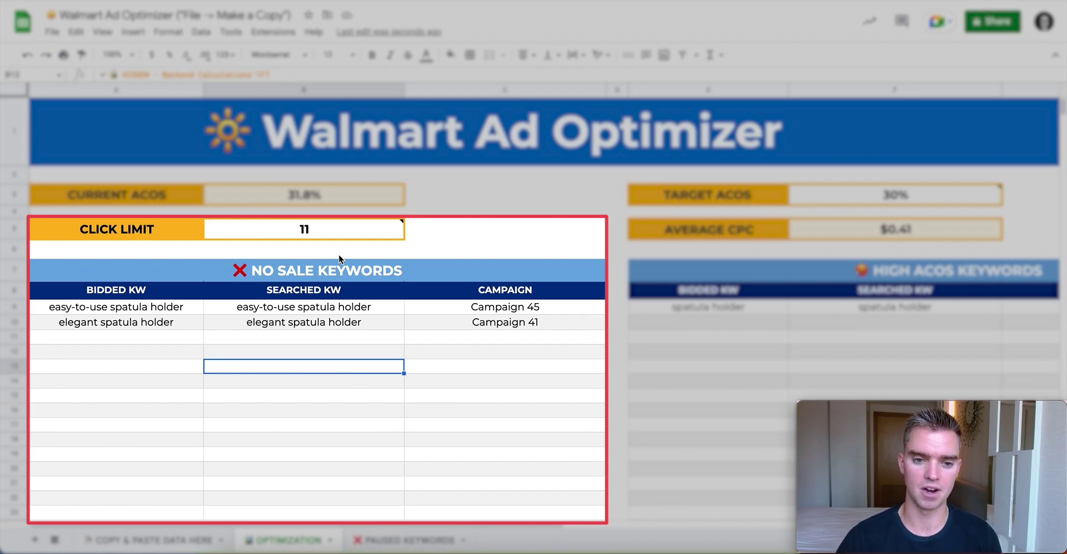
left_click(317, 229)
left_click(322, 396)
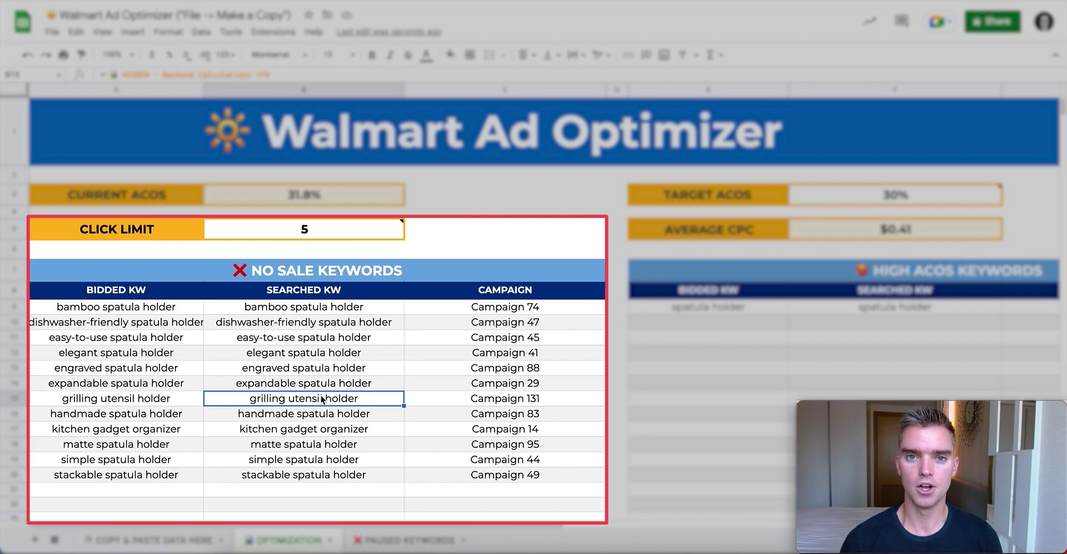
left_click(344, 229)
type("11")
left_click(375, 415)
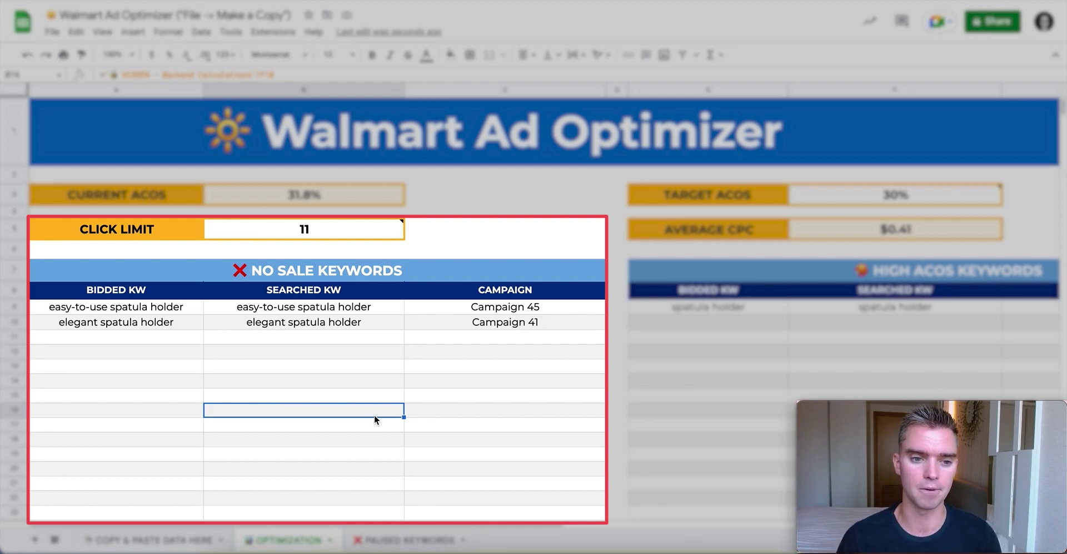
Reread the Click Limit note and compare the bidded keyword, searched keyword and campaign entries in the No Sale Keywords table.
left_click(350, 236)
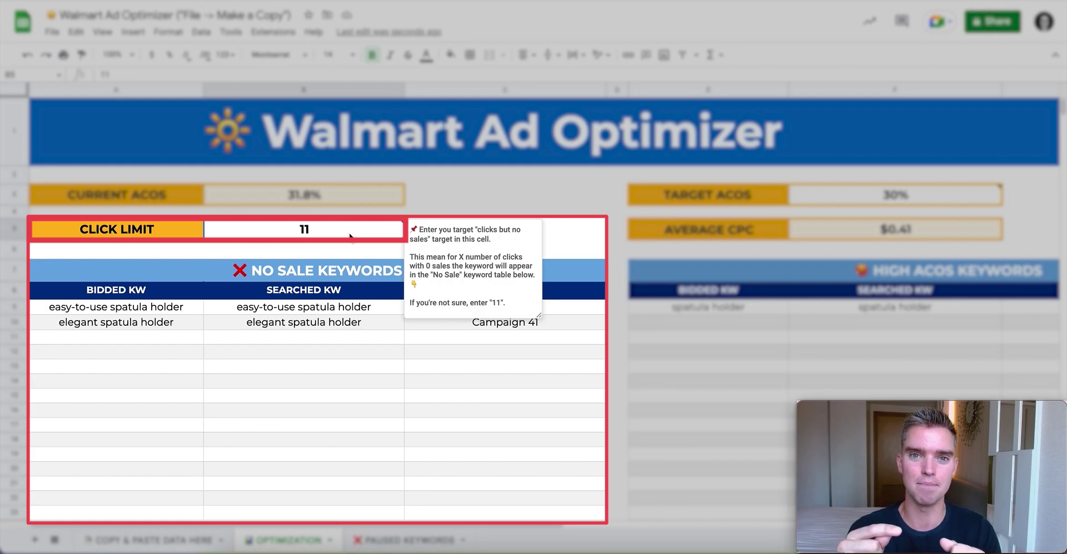
left_click(309, 361)
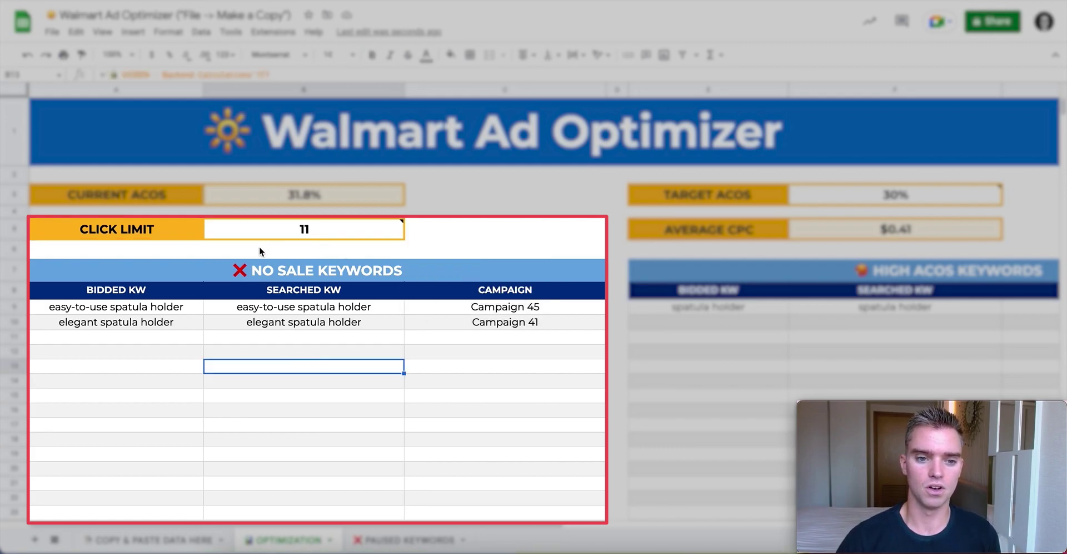
left_click(169, 311)
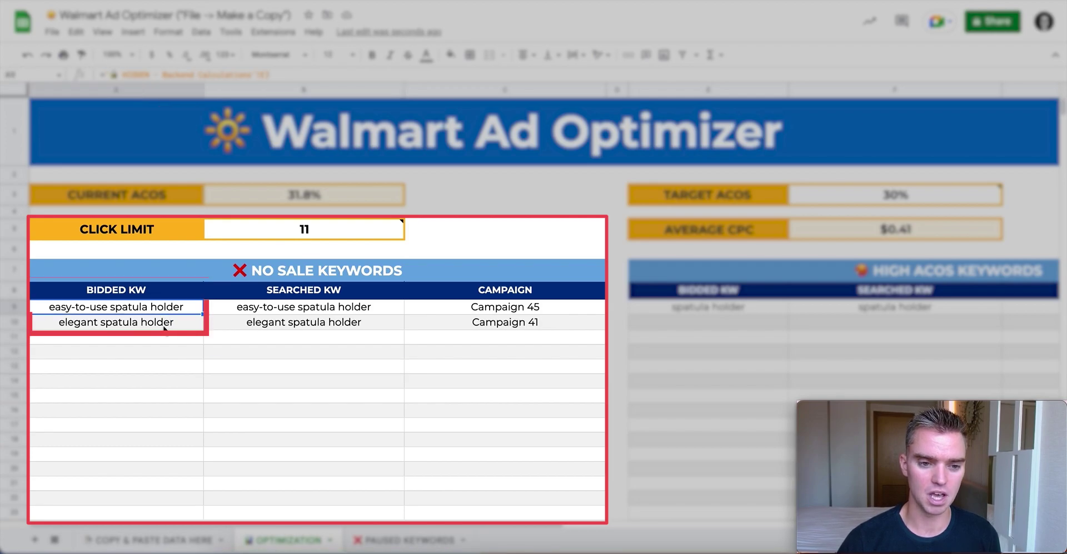
left_click(151, 329)
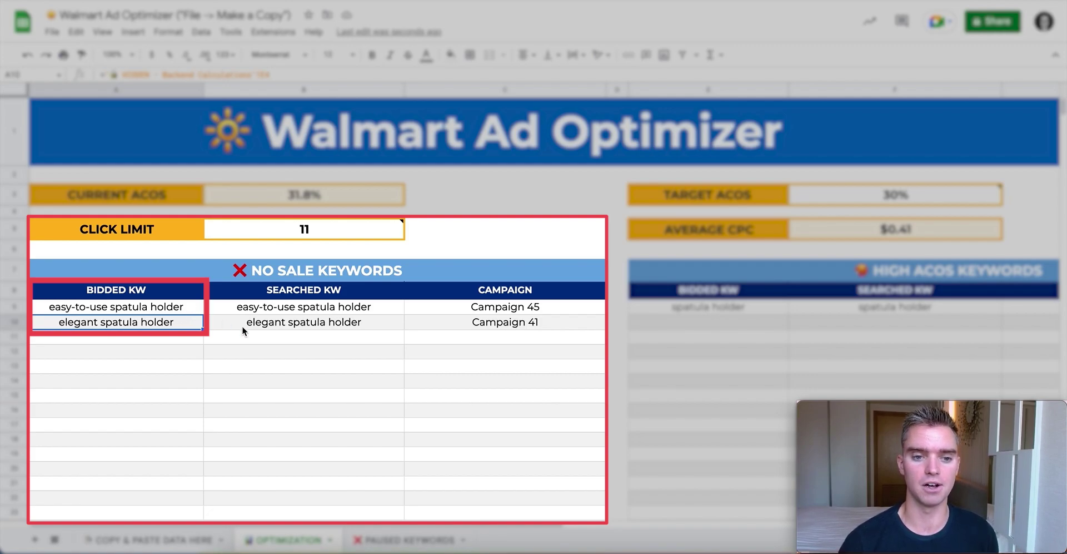
left_click(181, 309)
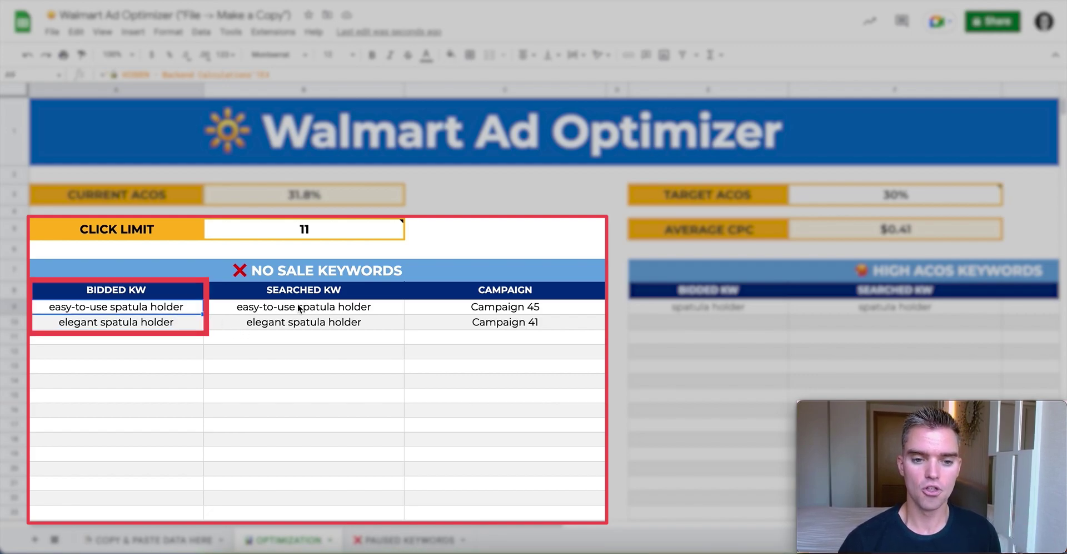
left_click(299, 309)
left_click(178, 308)
left_click(242, 312)
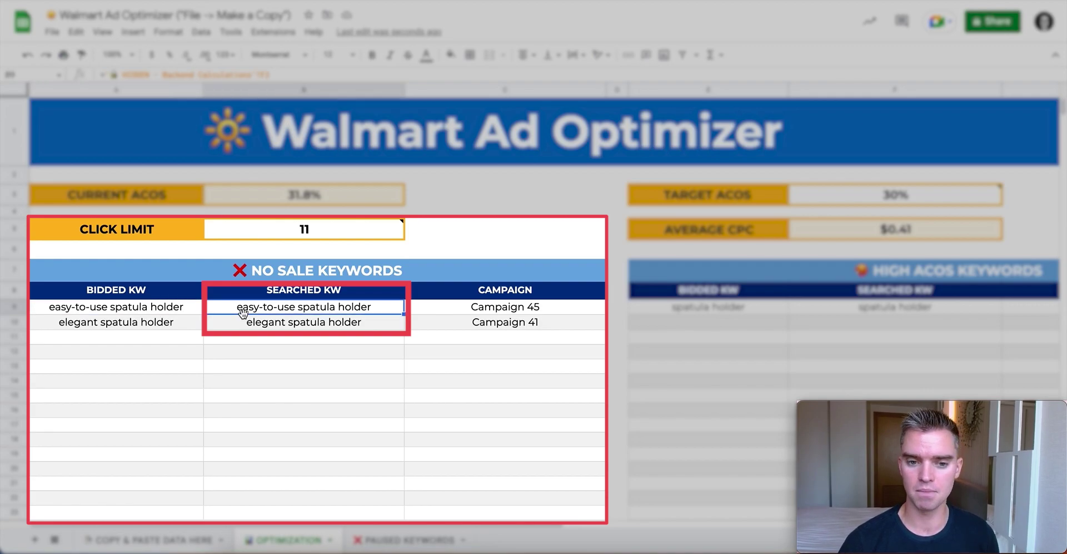
left_click(170, 314)
left_click(231, 313)
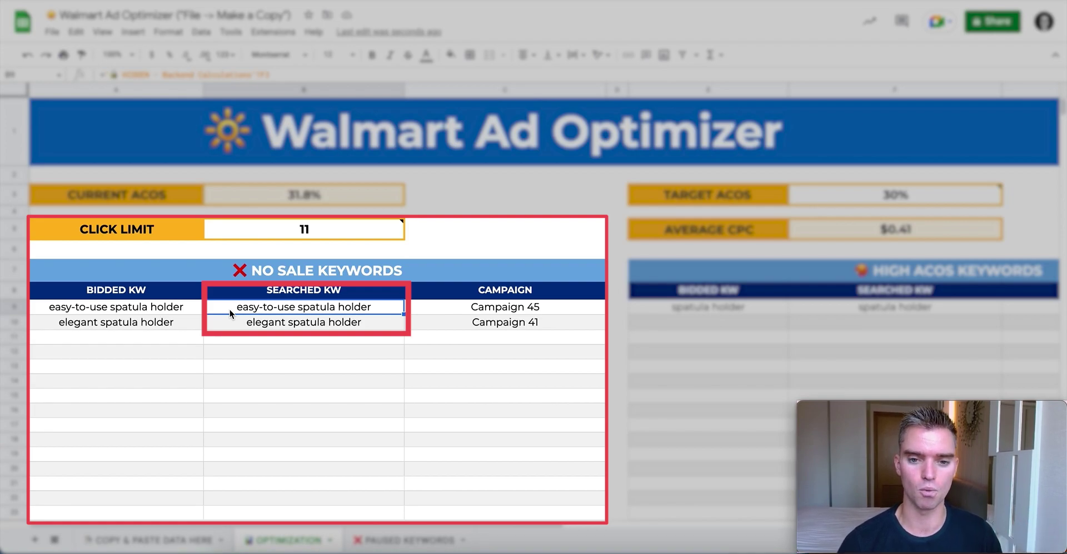
left_click(444, 312)
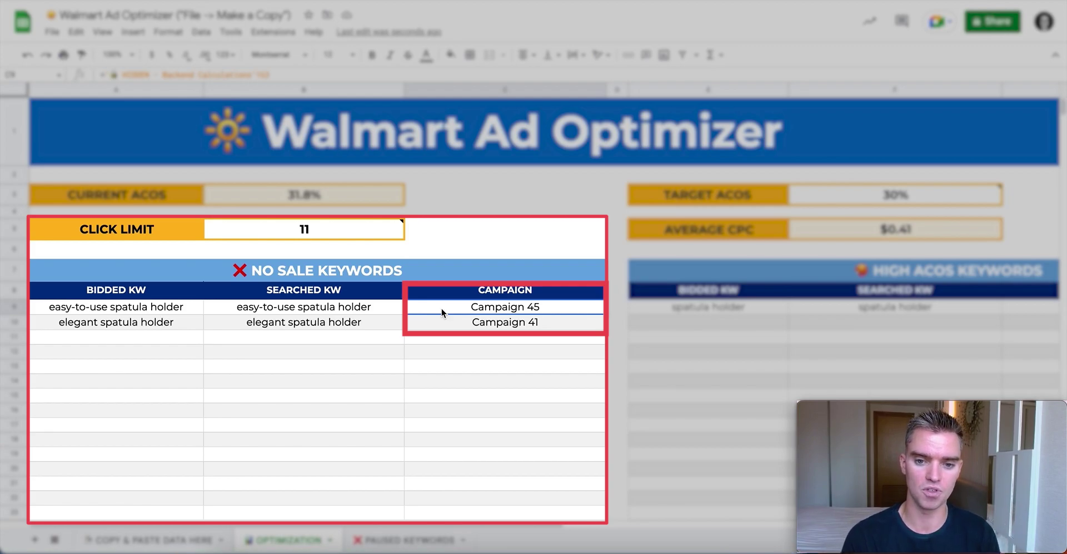
left_click(439, 352)
Examine the High ACOS Keywords table and the guidance note on the Target ACOS cell.
scroll(439, 351, "right", 5)
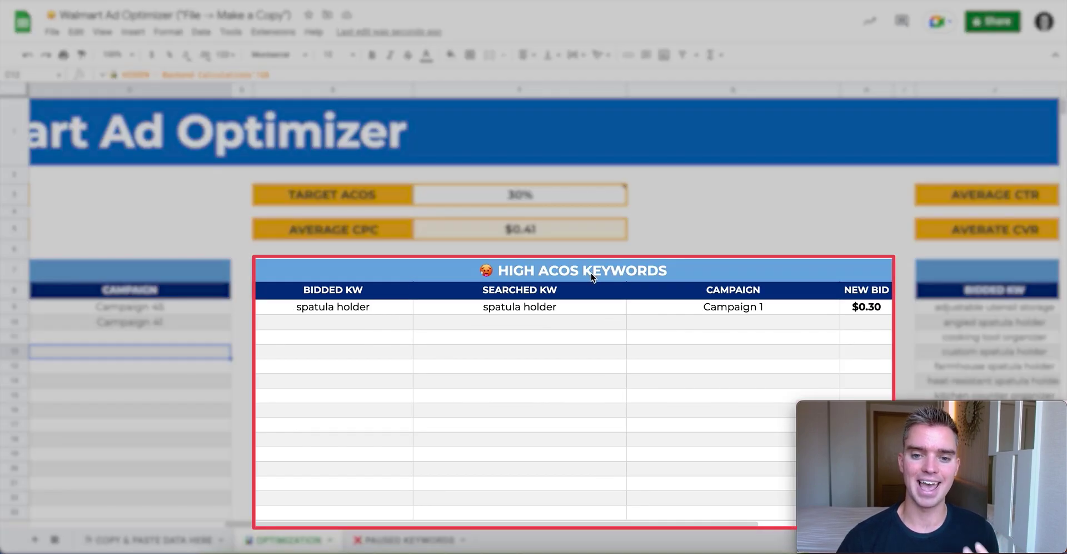
left_click(589, 384)
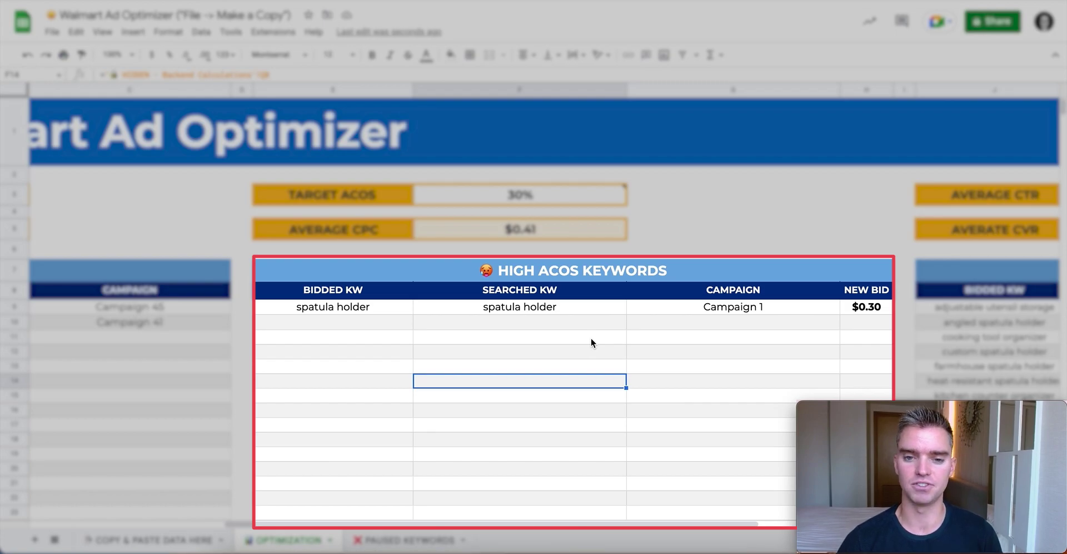
left_click(557, 193)
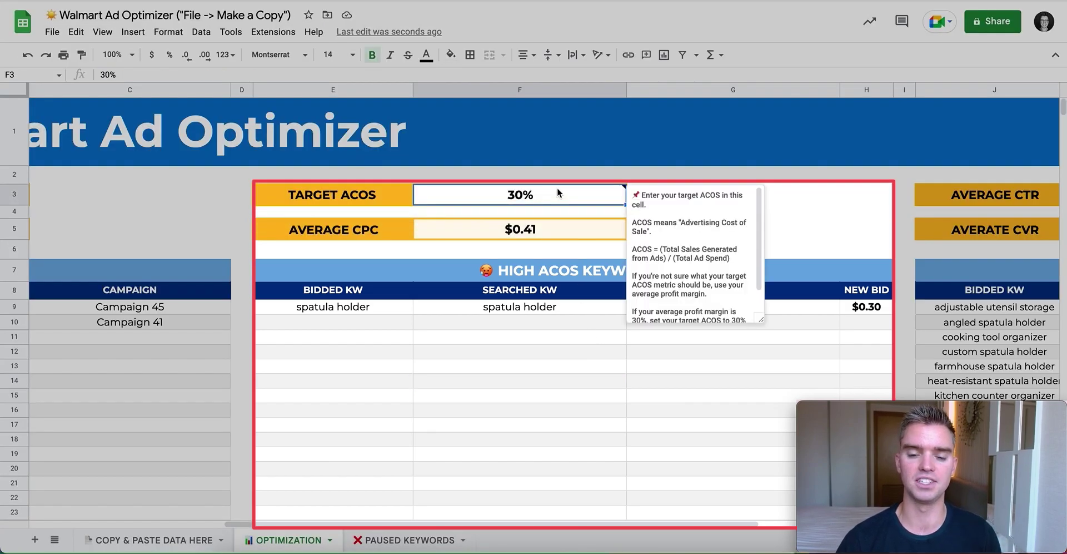
left_click(529, 383)
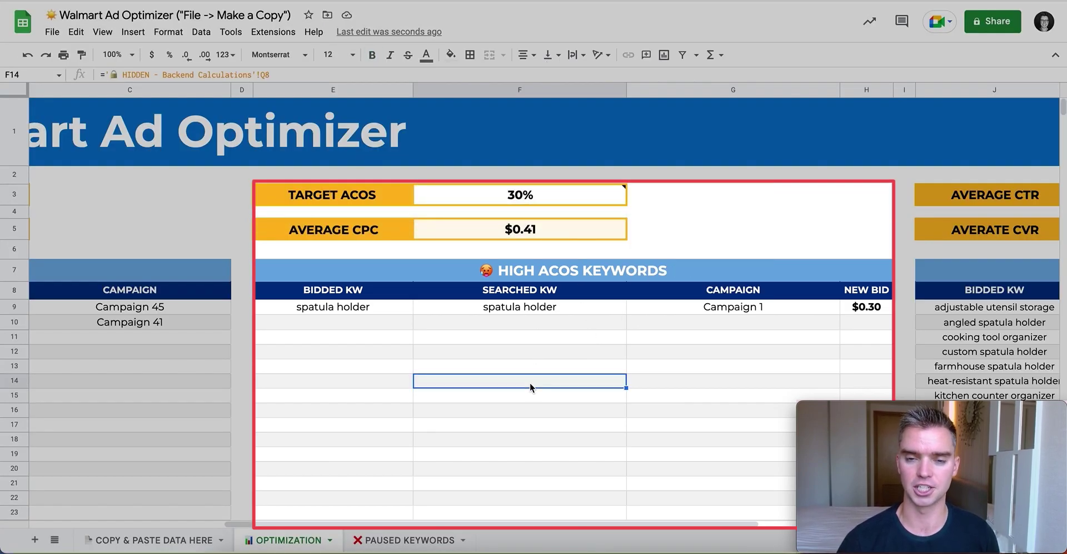
Test a Target ACOS of 10%, check the bidded keywords in the High ACOS table, and restore the target to 30%.
left_click(529, 196)
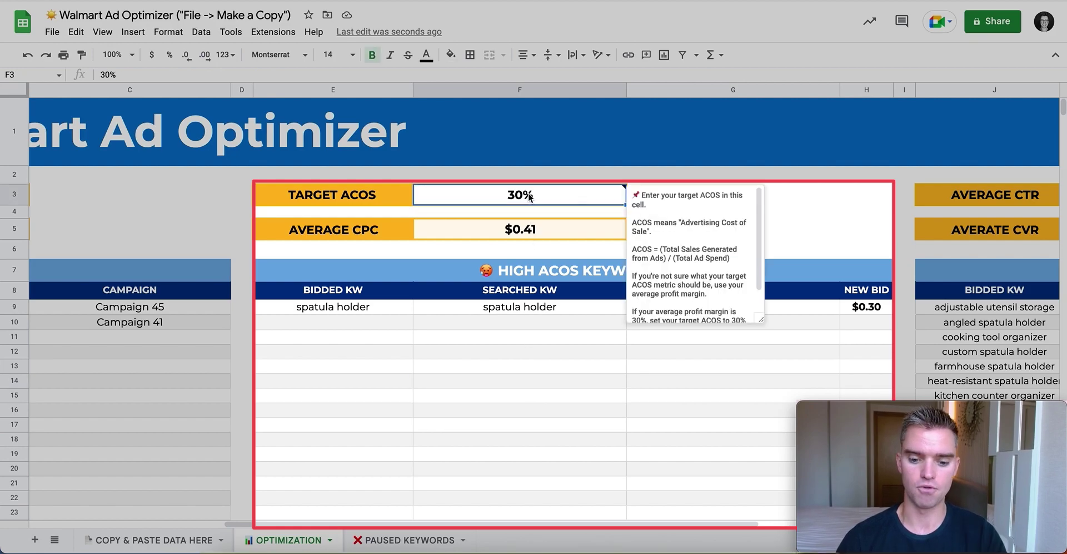
type("10")
key("Return")
left_click(566, 439)
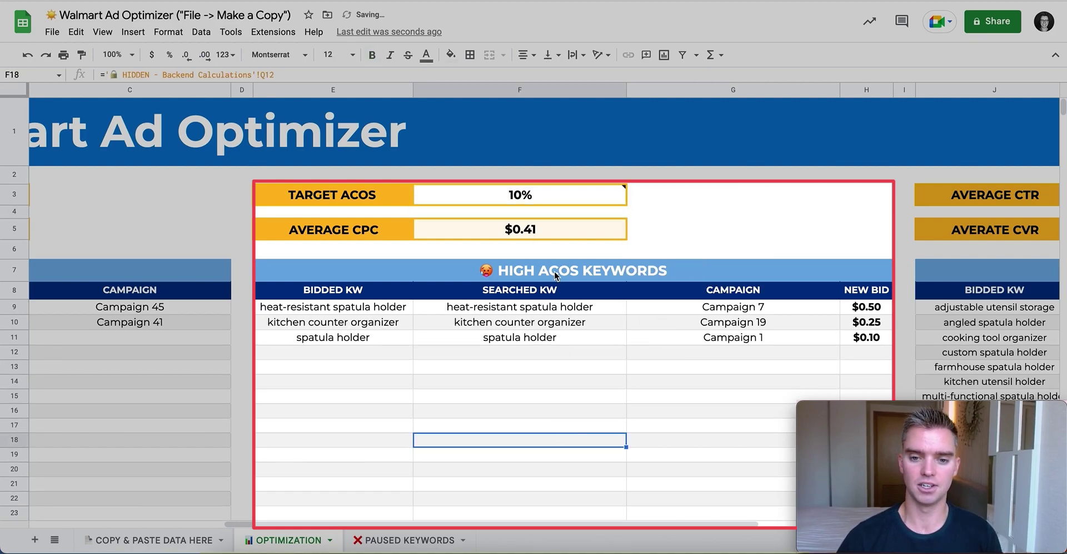
left_click_drag(381, 308, 385, 343)
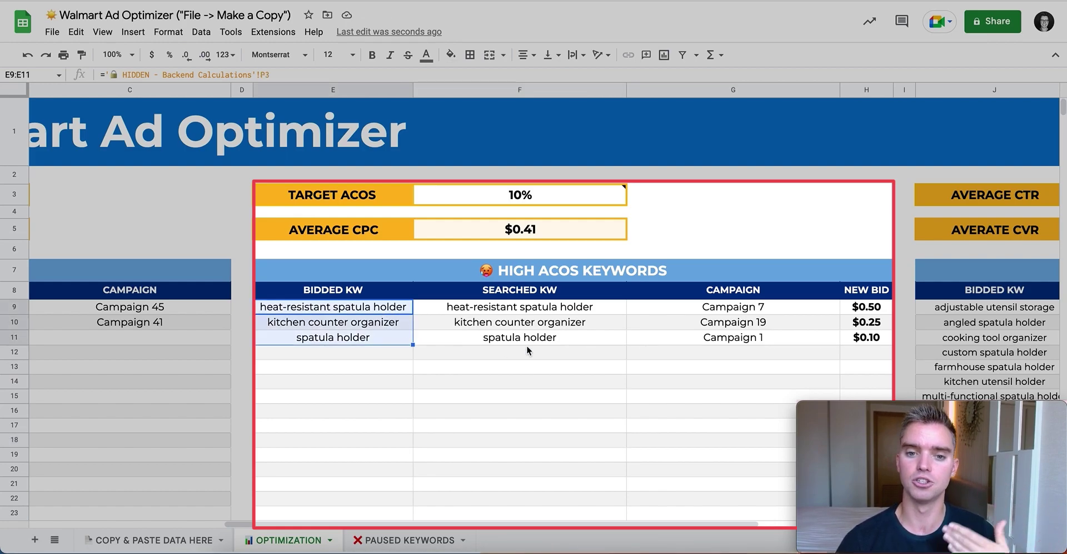
left_click(520, 195)
type("30%")
key("Return")
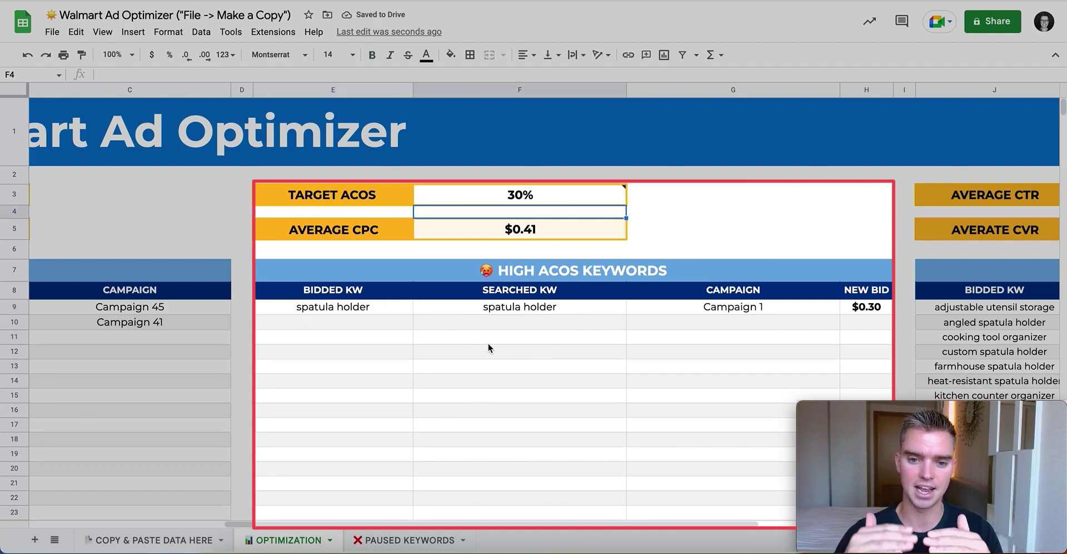
Test a Target ACOS of 20% against the High ACOS Keywords table and set it back to 30%.
left_click(522, 198)
type("20%")
key("Return")
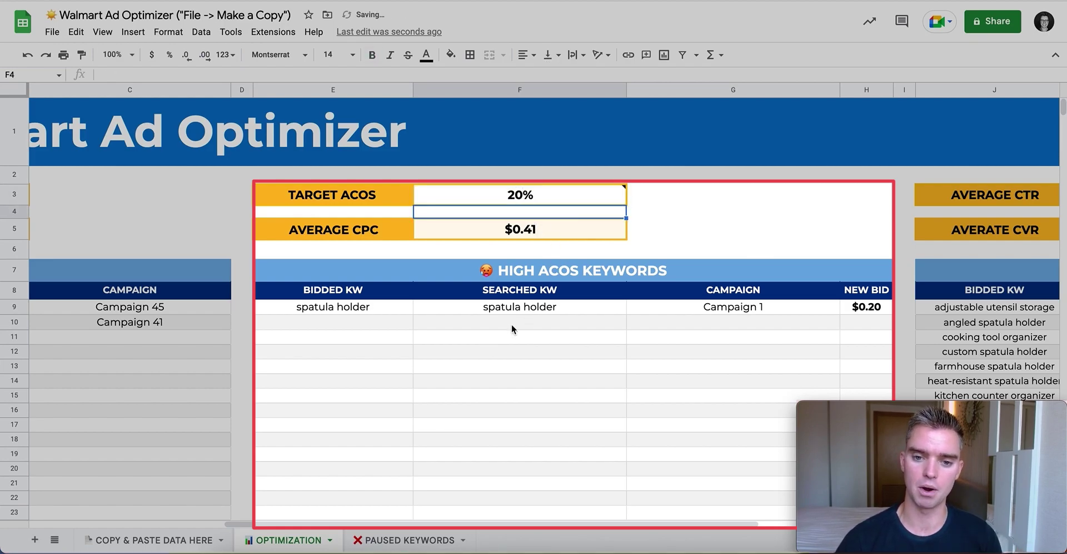
left_click(523, 194)
type("30%")
key("Return")
left_click(530, 367)
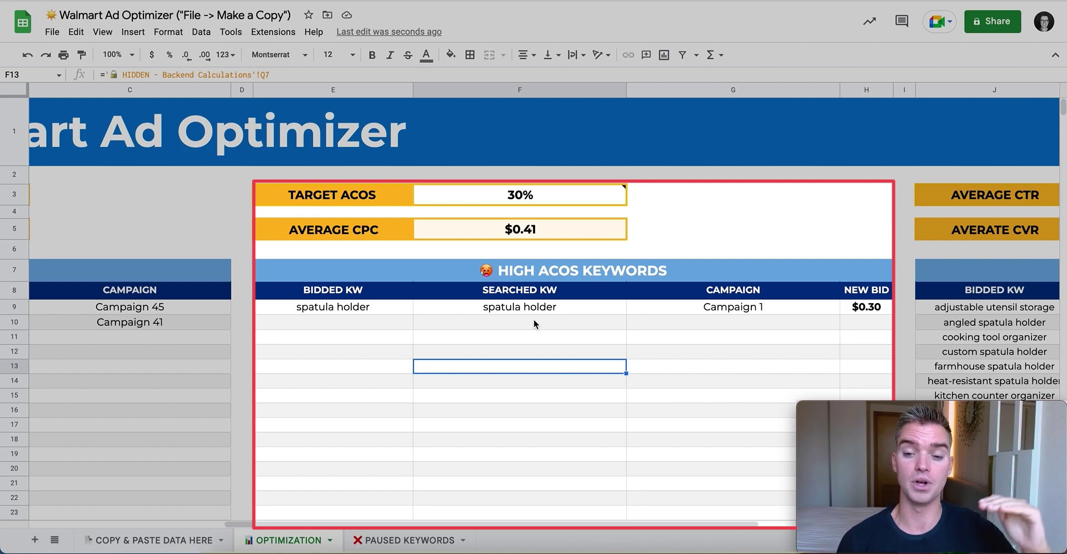
Examine the new bid, bidded keyword and campaign of the spatula holder row in High ACOS Keywords, alongside the Target ACOS.
left_click(873, 309)
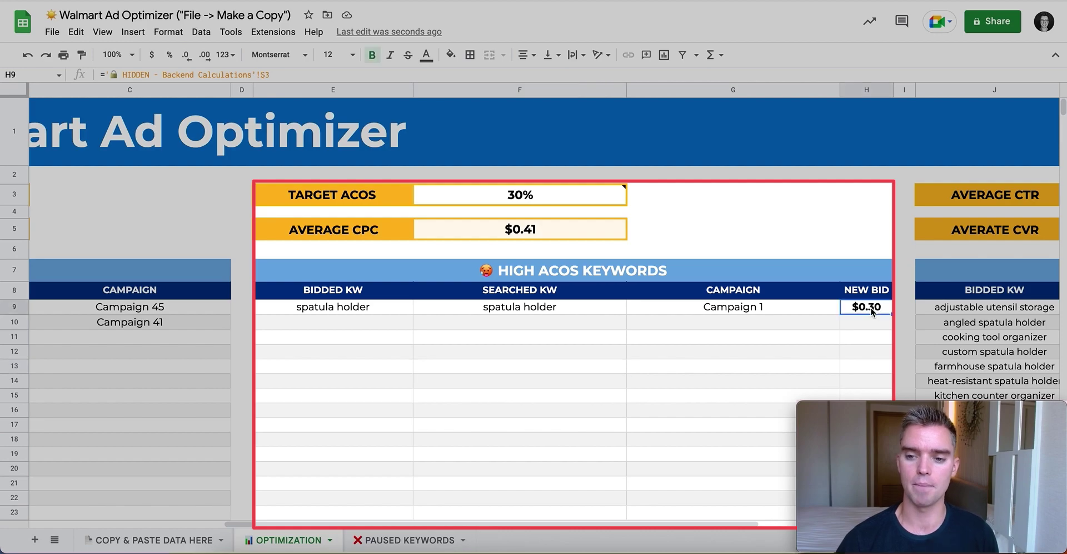
left_click(375, 308)
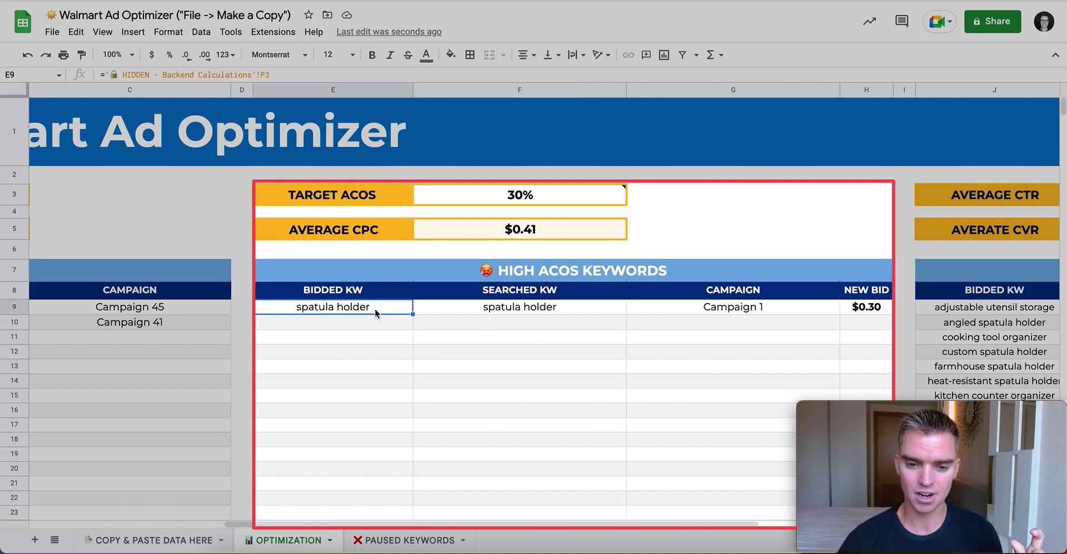
left_click(513, 203)
left_click(376, 313)
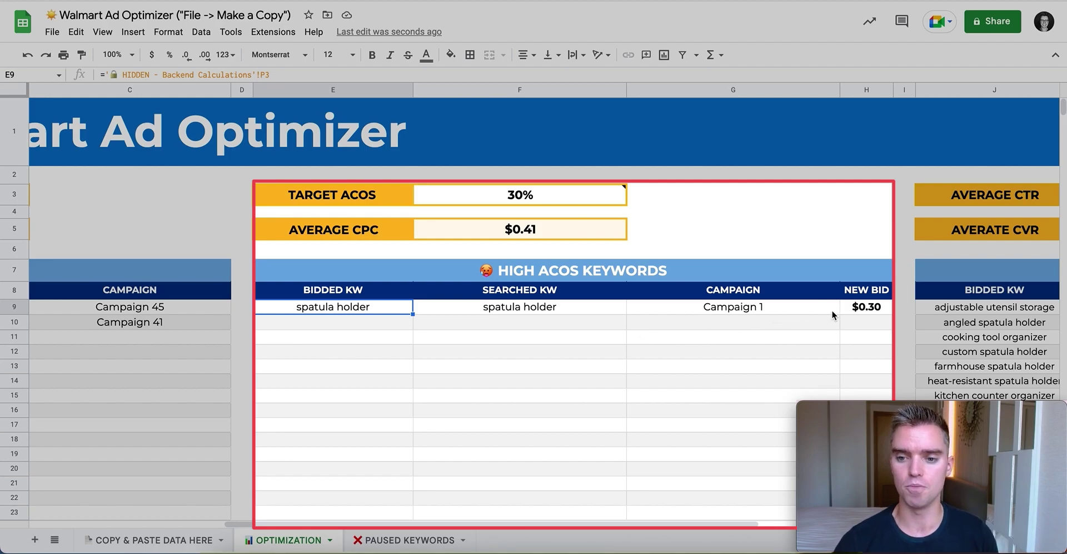
left_click(871, 308)
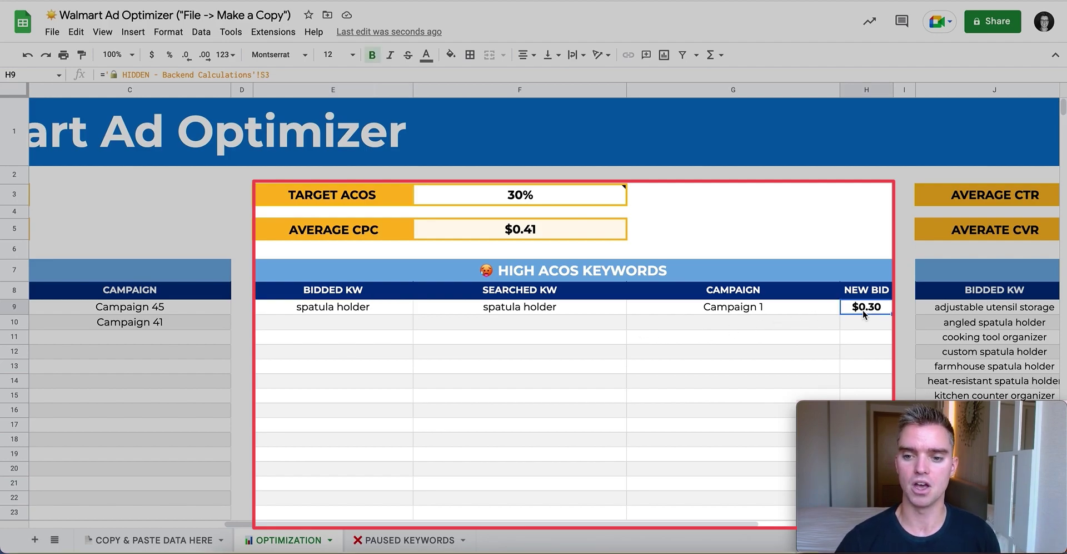
left_click(734, 378)
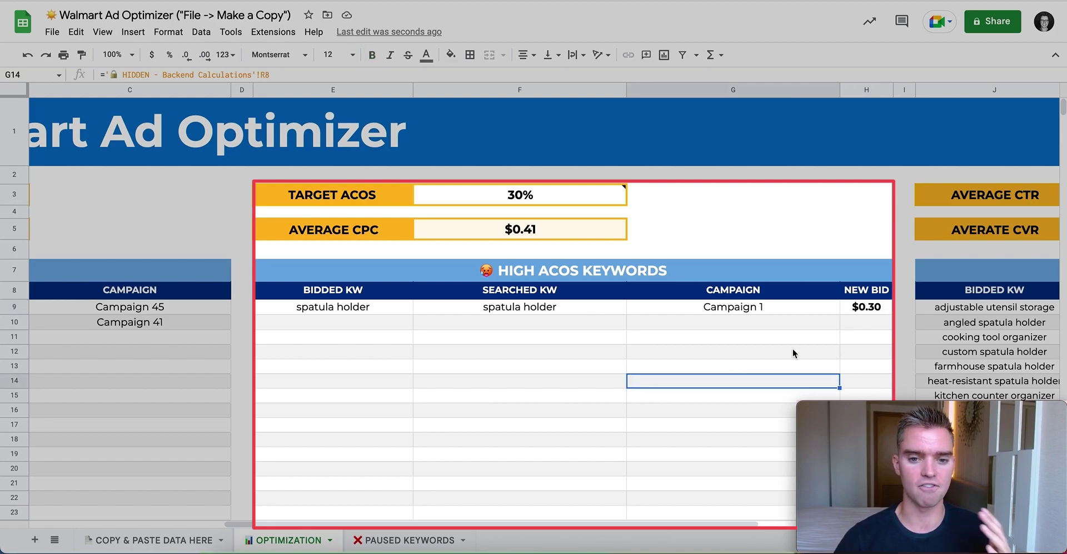
left_click(728, 308)
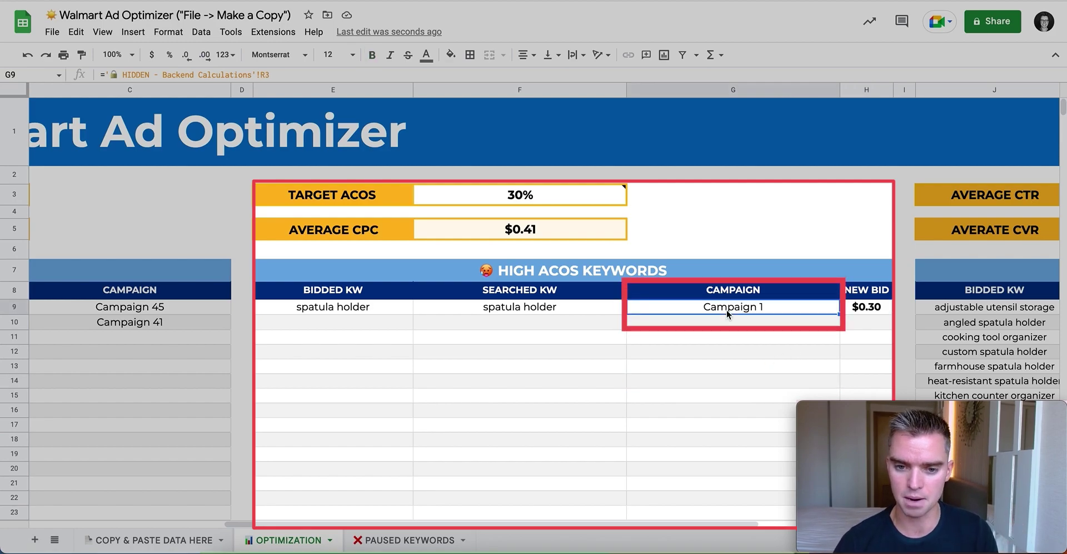
left_click(376, 309)
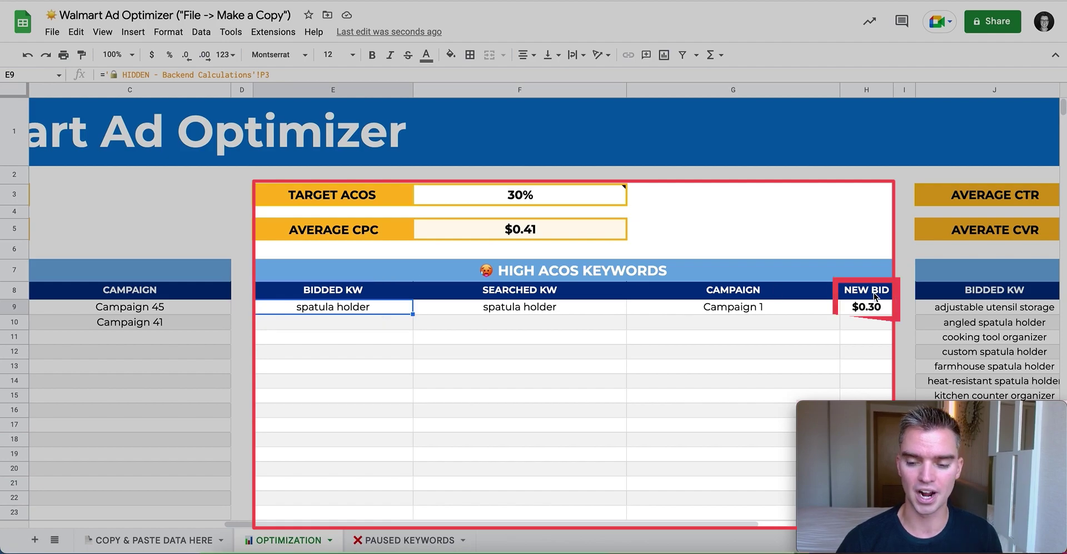
left_click(870, 310)
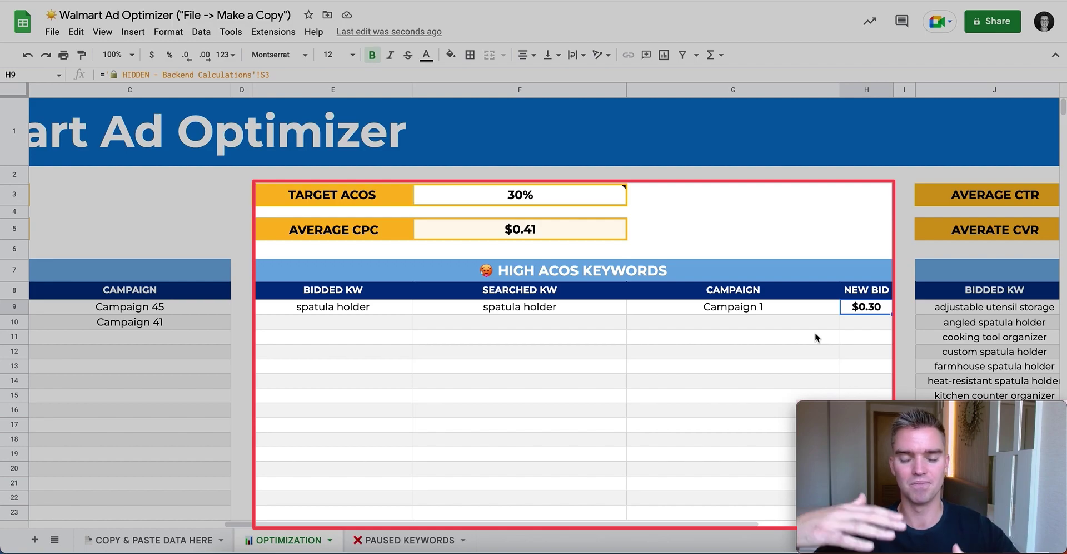
Check the spatula holder's bidded keyword and compare the Low ACOS Keywords table with the Target ACOS.
left_click(580, 328)
left_click(392, 312)
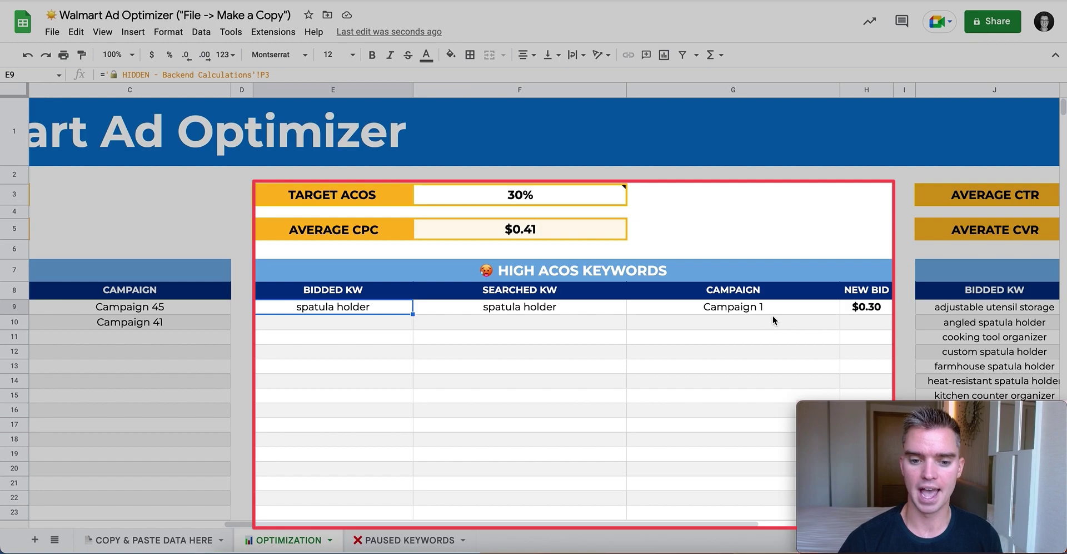
scroll(774, 321, "right", 10)
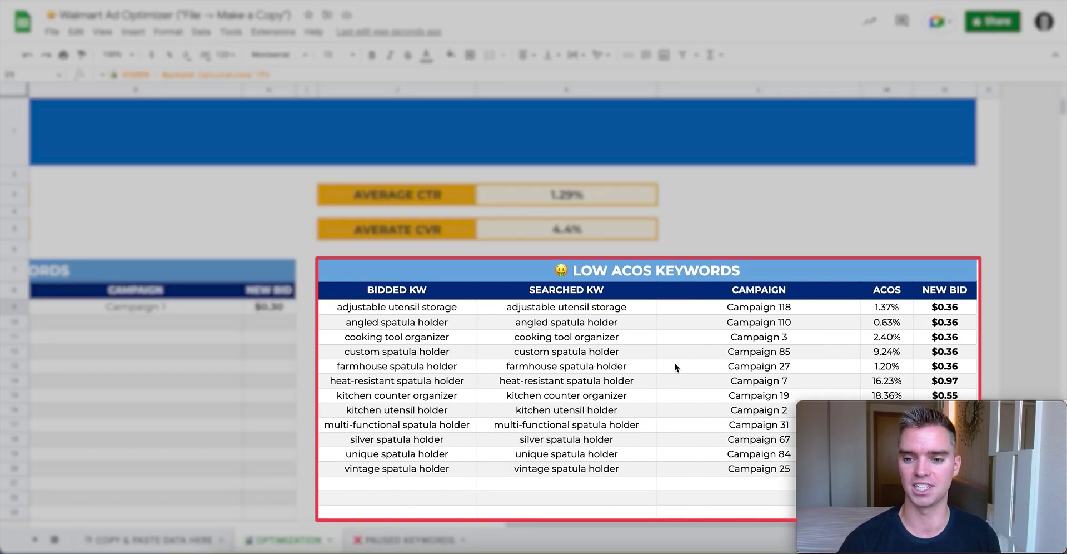
scroll(675, 364, "down", 4)
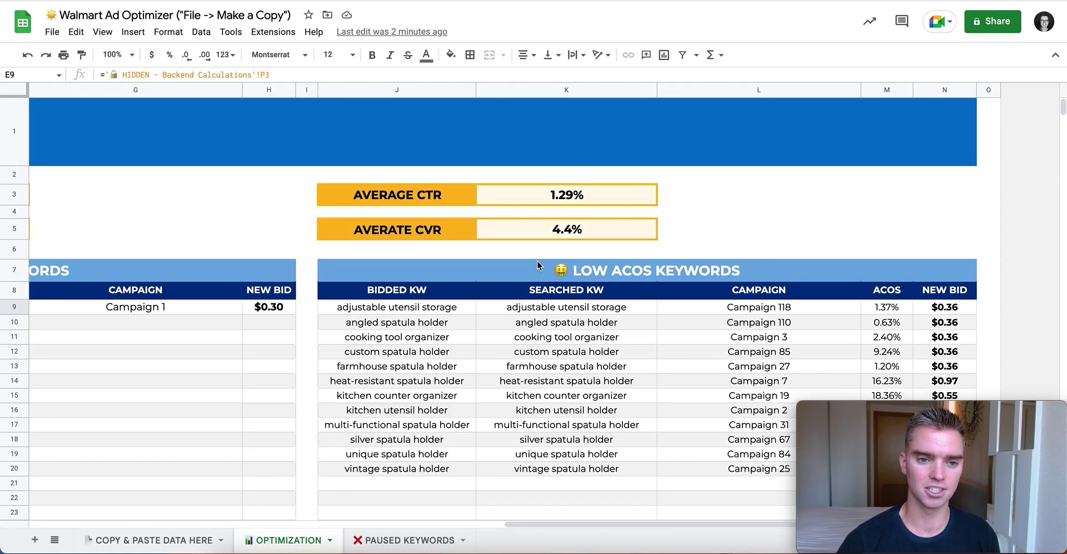
scroll(429, 232, "left", 10)
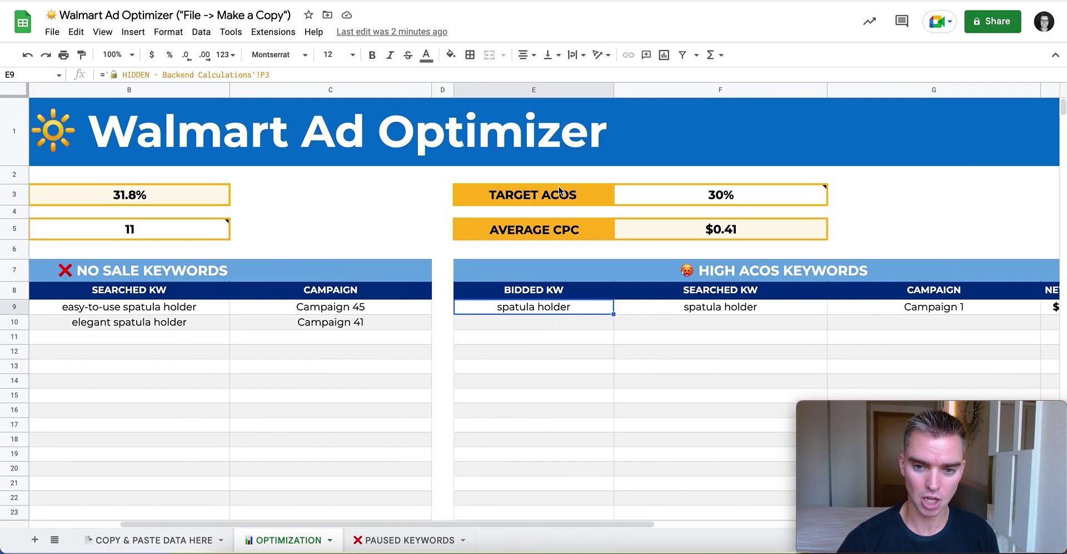
left_click(699, 189)
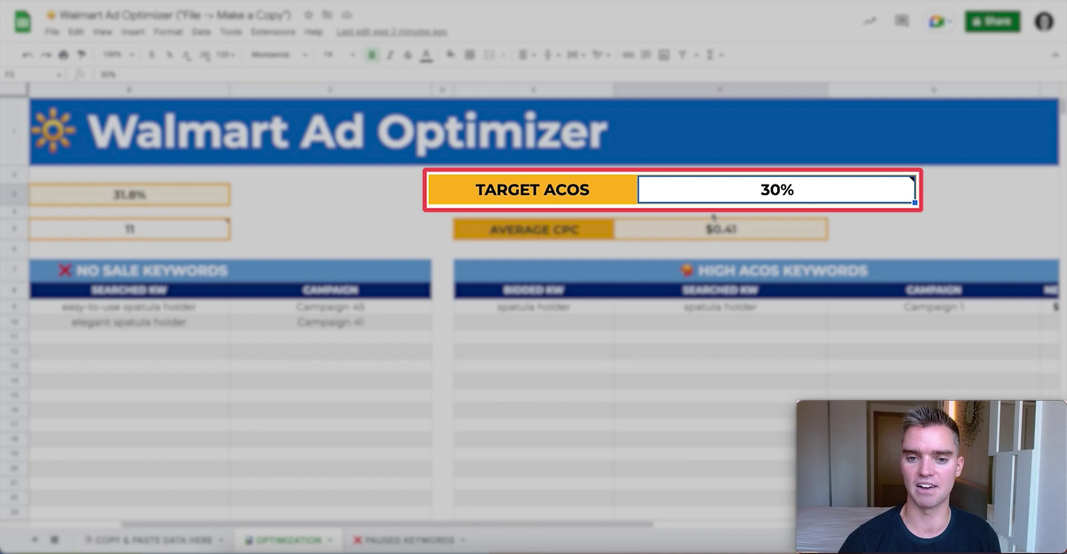
scroll(734, 211, "right", 10)
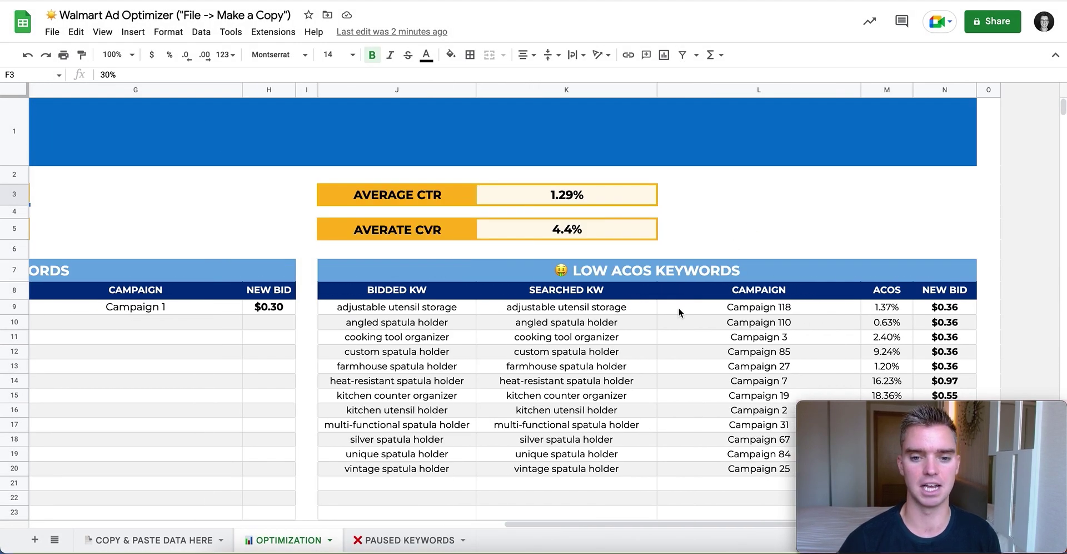
scroll(659, 376, "down", 5)
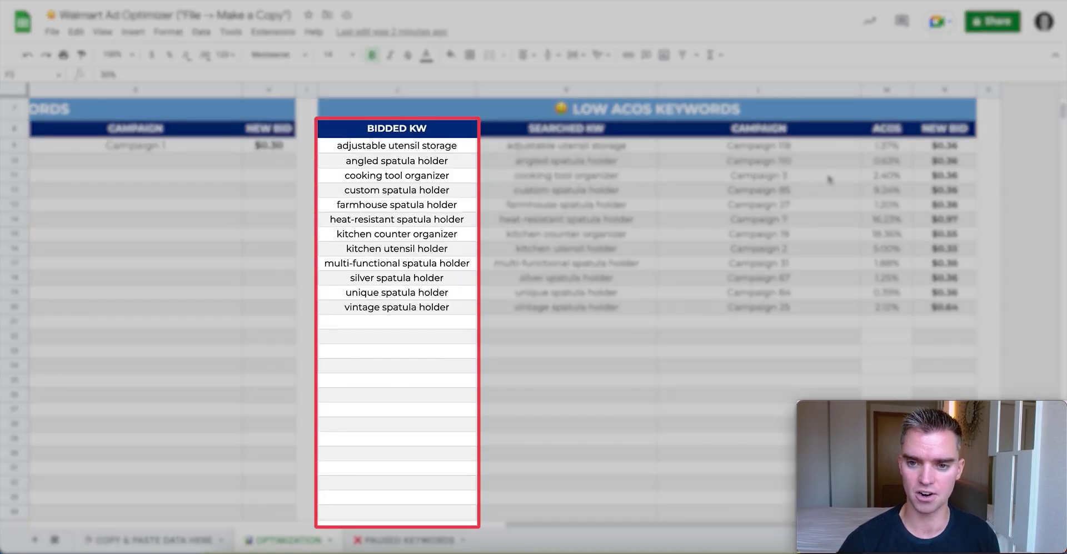
Examine the ACOS column of the Low ACOS Keywords table and compare that table with High ACOS Keywords.
left_click_drag(887, 145, 899, 313)
left_click(889, 145)
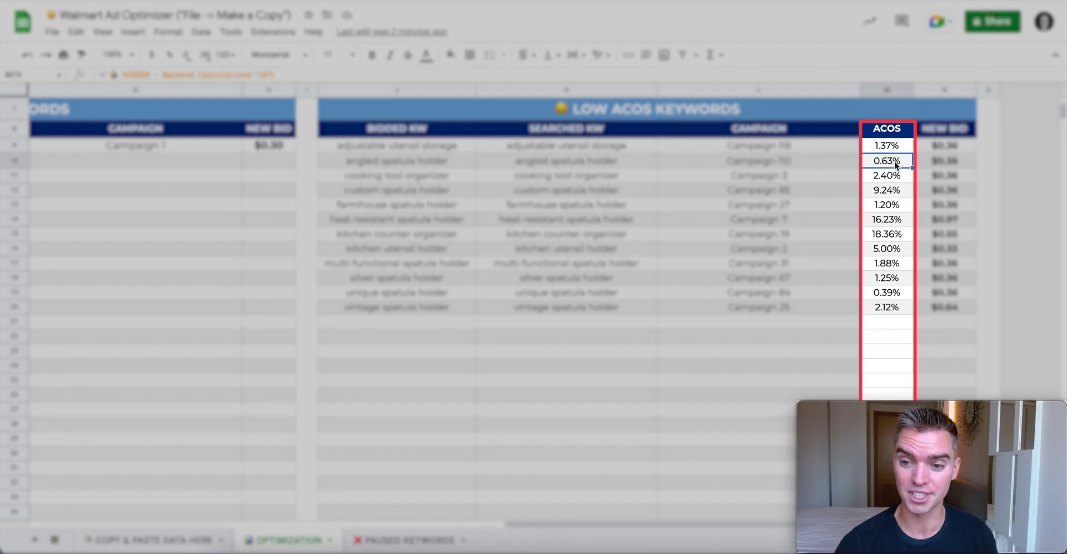
left_click(891, 223)
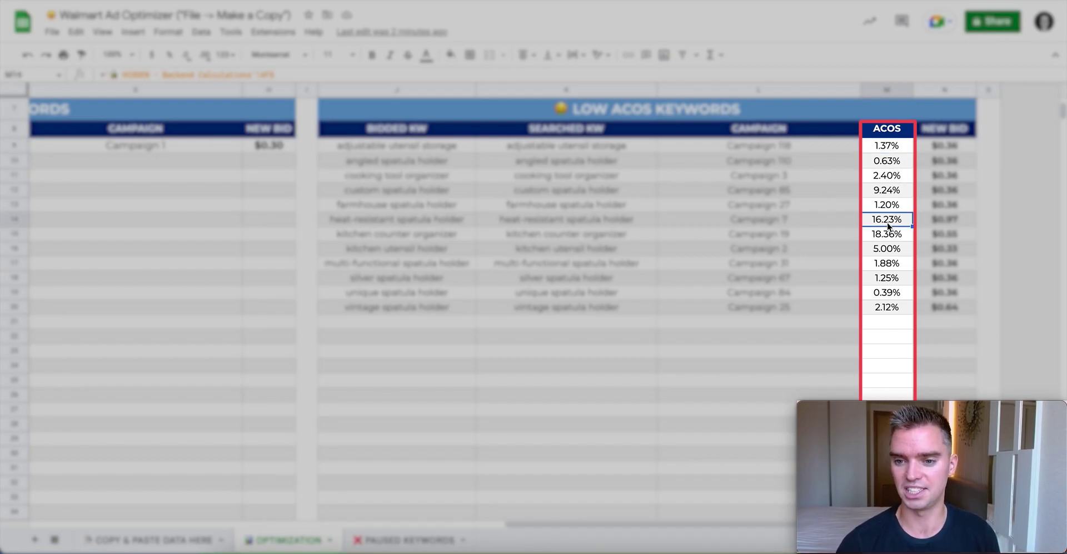
left_click(889, 293)
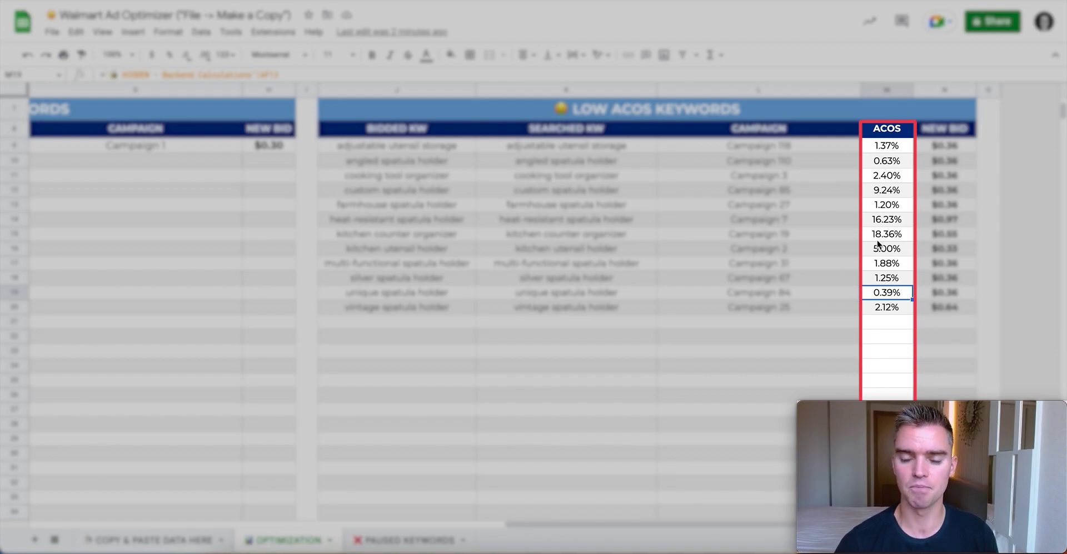
scroll(879, 244, "up", 1)
scroll(723, 254, "left", 10)
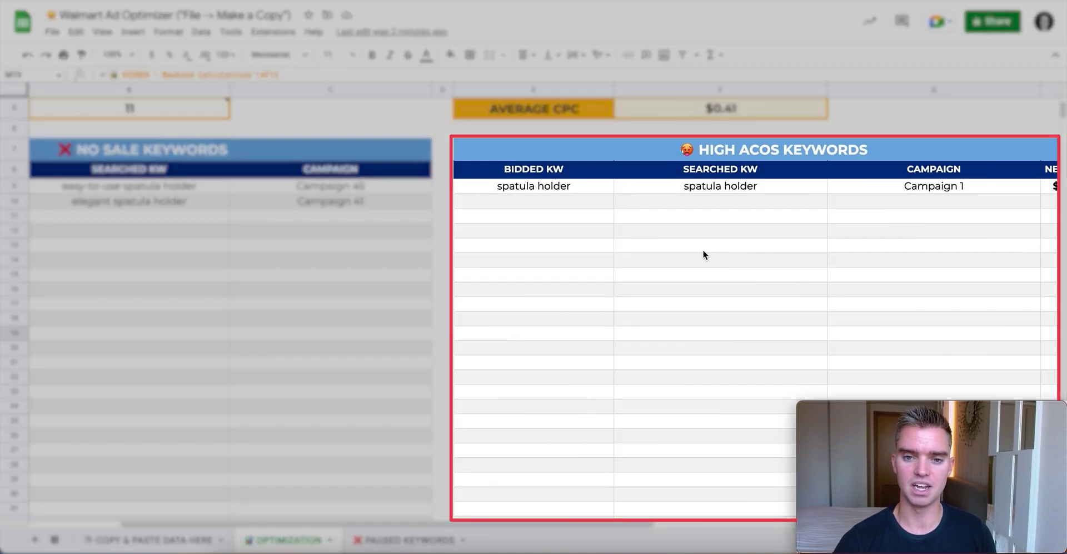
left_click(722, 231)
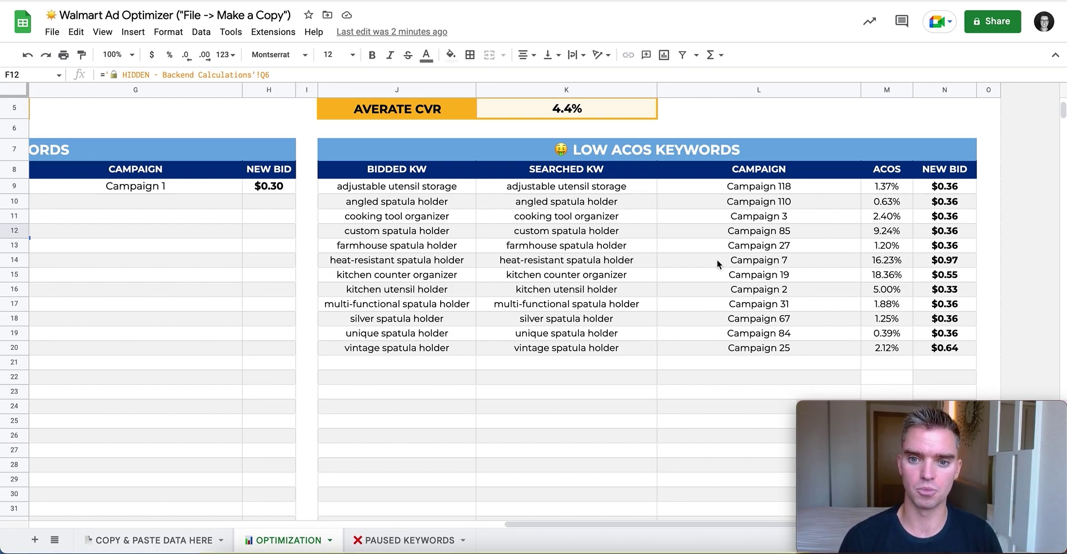
left_click(711, 265)
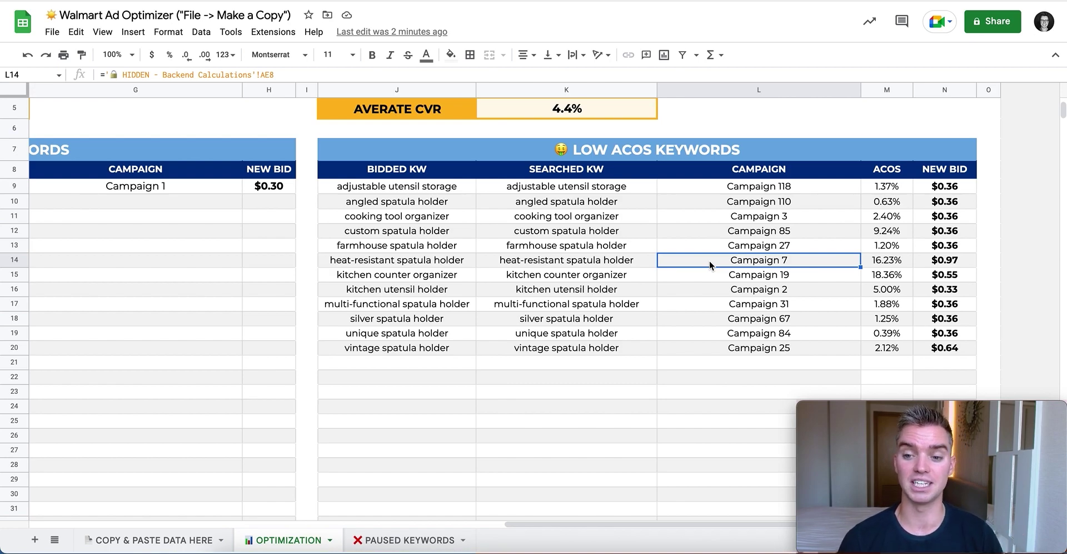
Examine the ACOS, bidded keyword, campaign and new bid of the adjustable utensil storage row in Low ACOS Keywords.
left_click(888, 191)
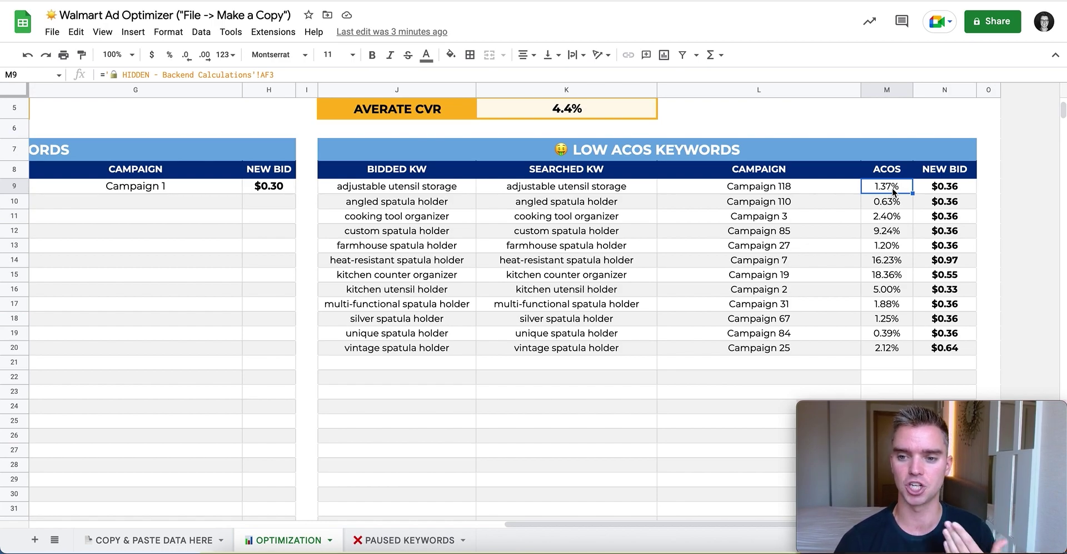
left_click(423, 193)
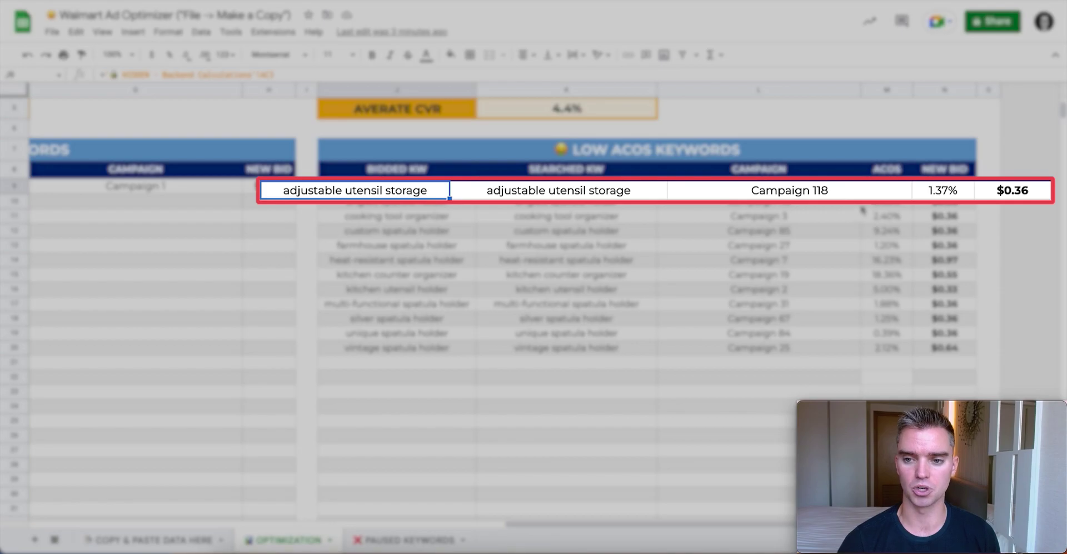
left_click(948, 193)
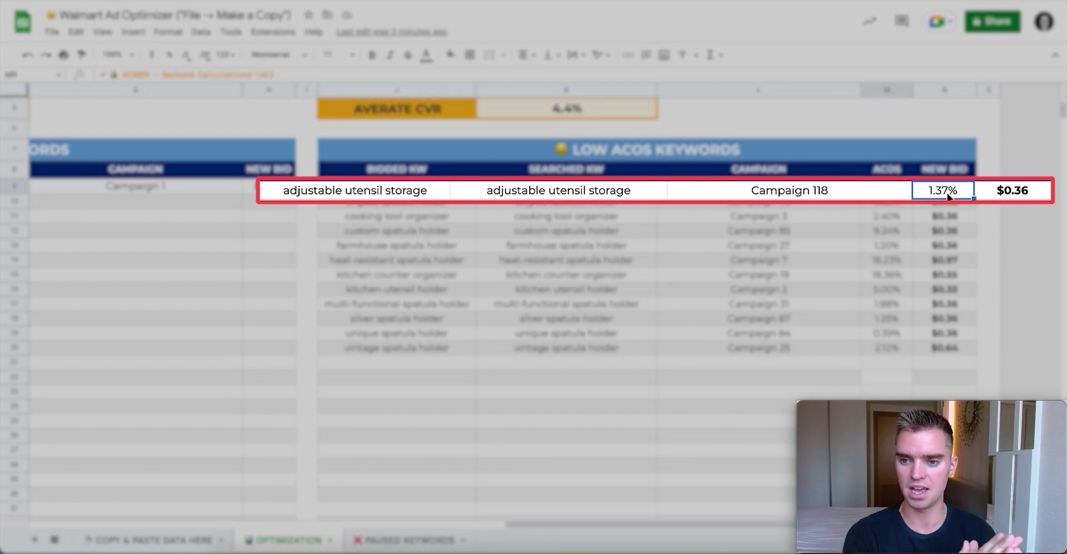
left_click(1016, 193)
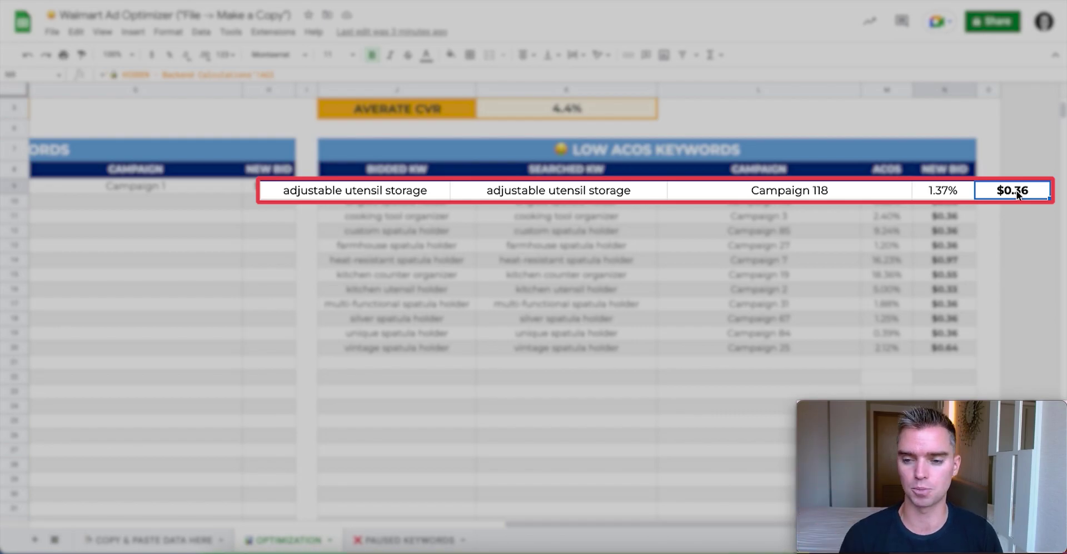
left_click(842, 199)
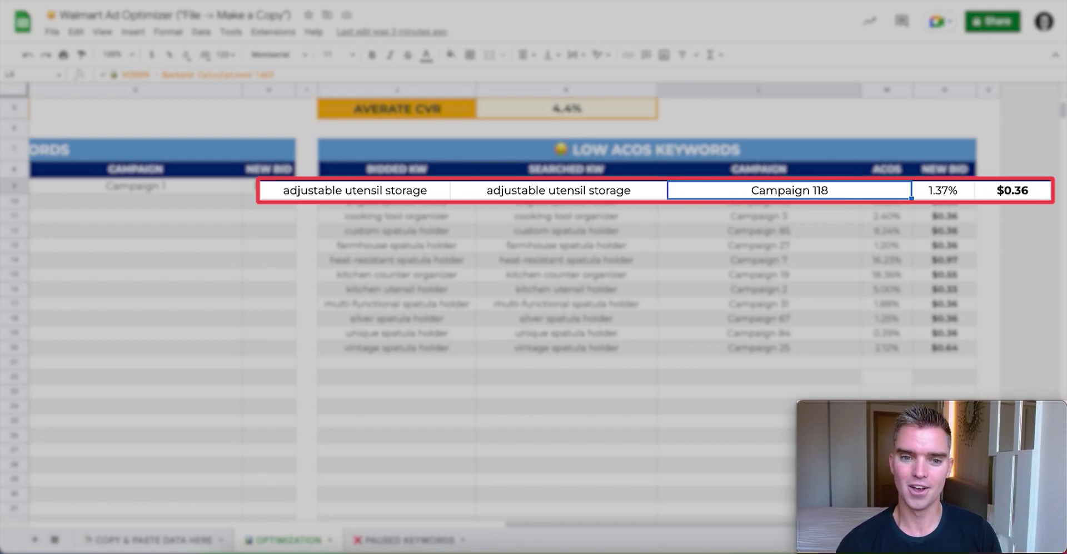
left_click(405, 197)
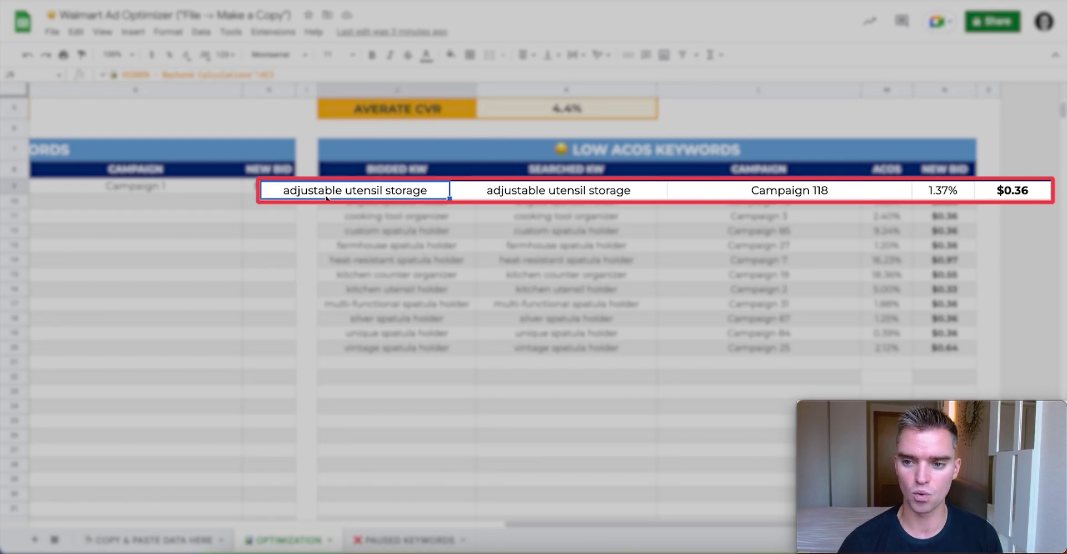
left_click(1017, 195)
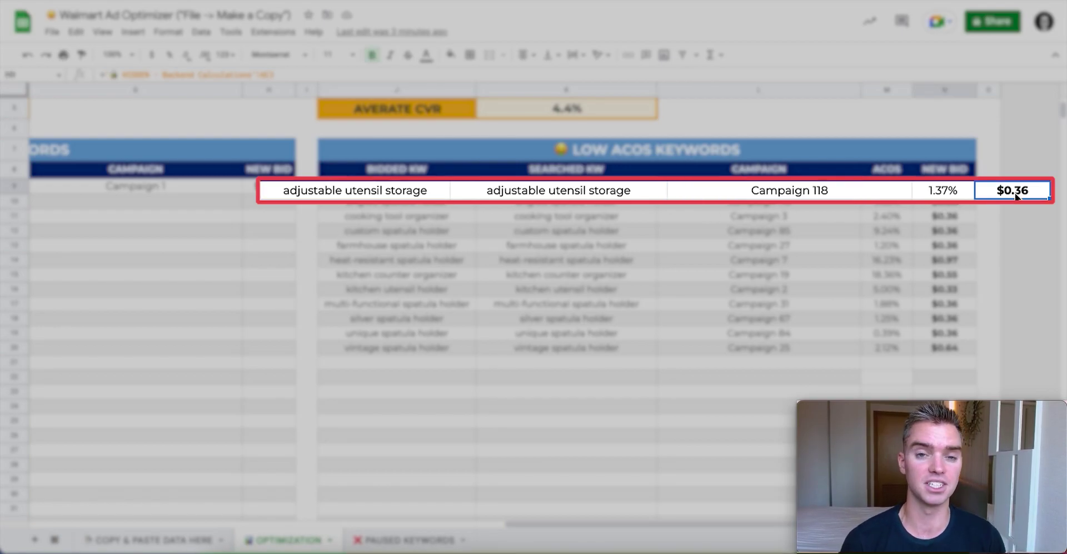
left_click(714, 322)
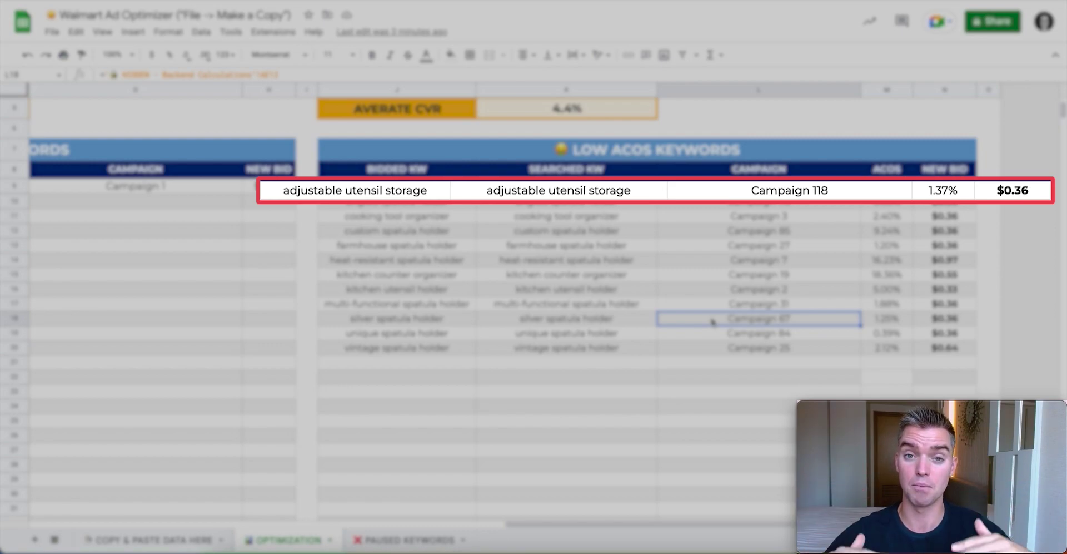
Copy the easy-to-use and elegant spatula holder rows, including their campaigns, from the No Sale Keywords table.
scroll(684, 312, "left", 10)
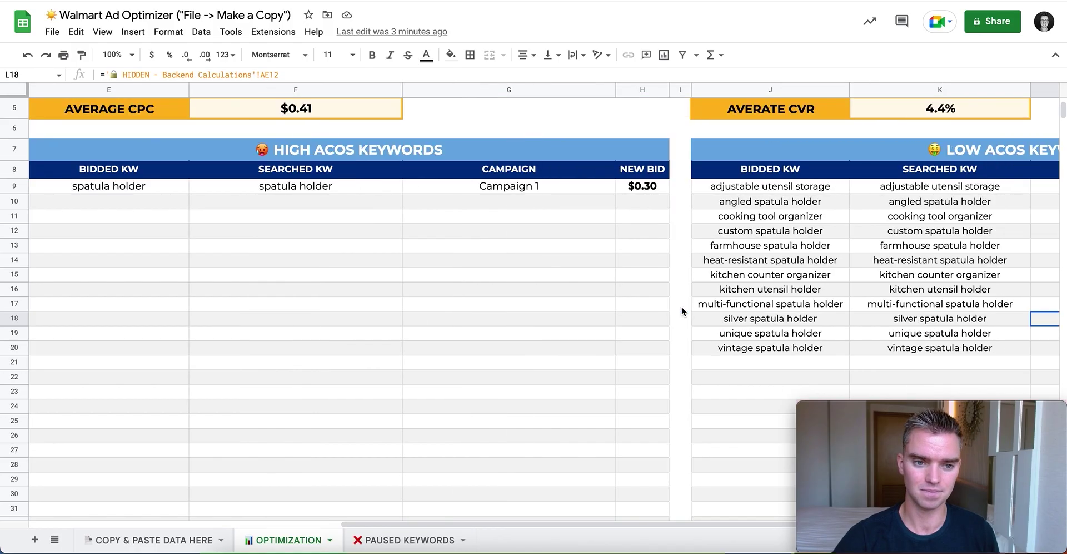
left_click(468, 248)
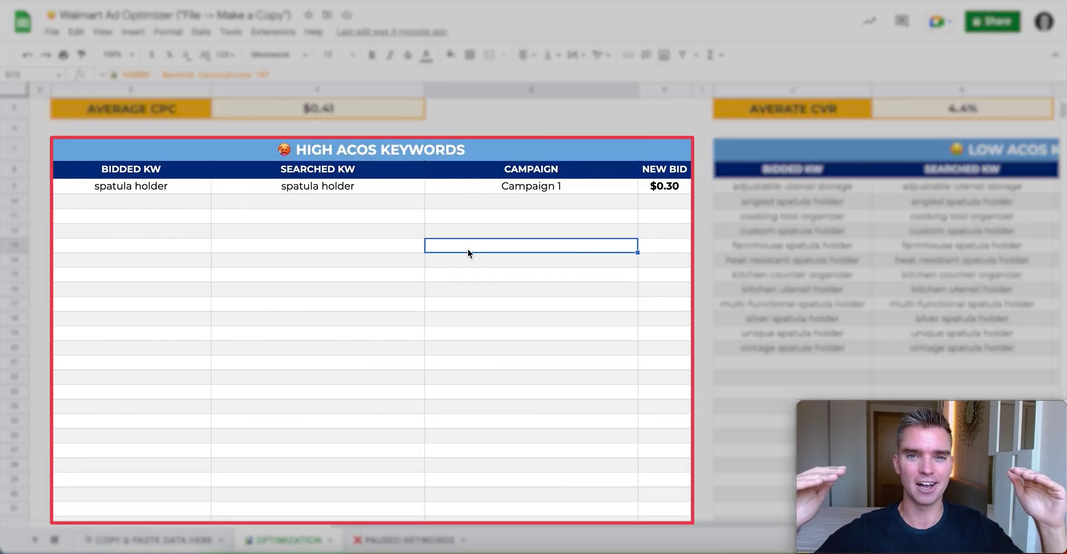
scroll(457, 252, "left", 6)
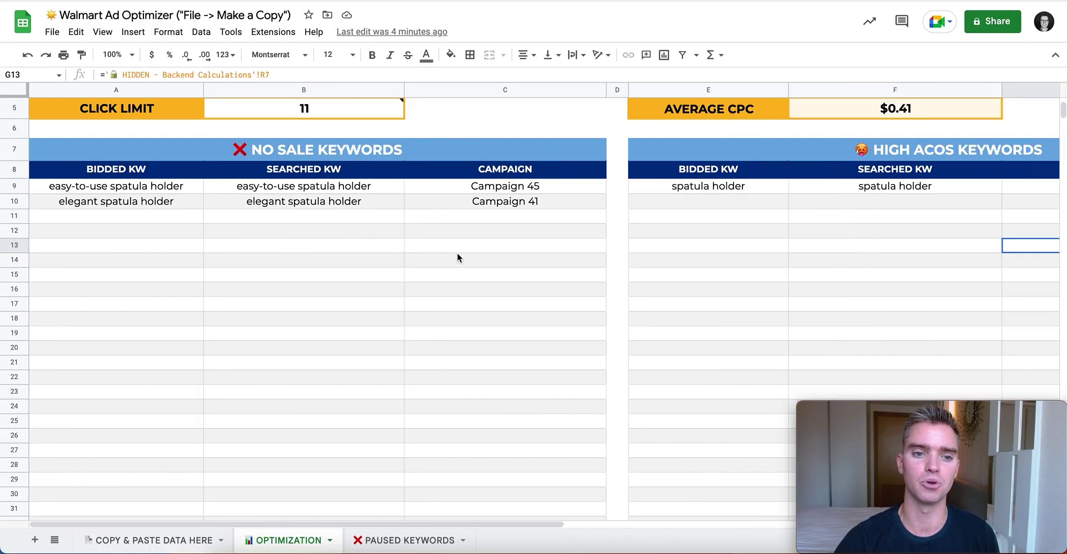
left_click(345, 268)
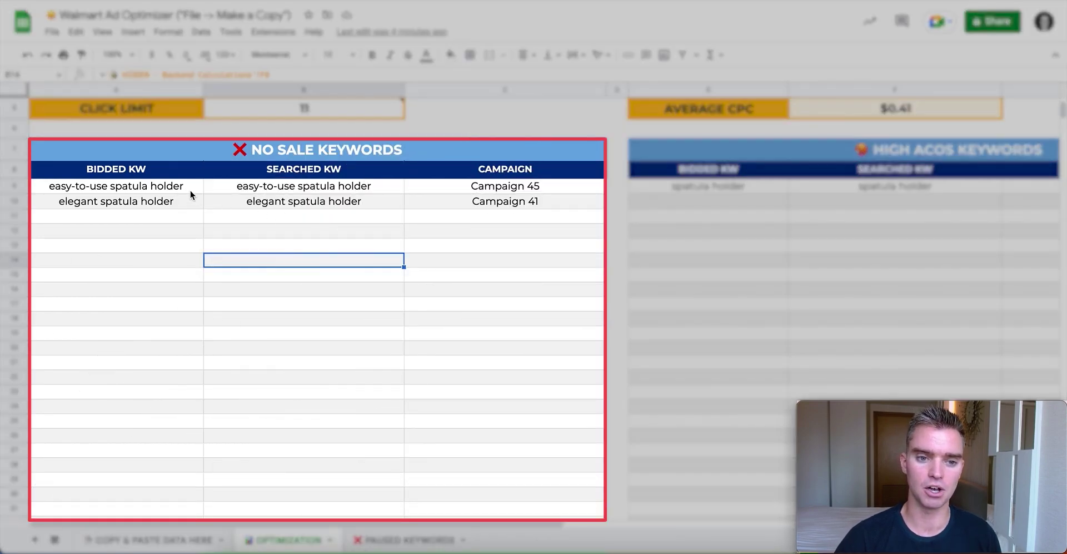
left_click_drag(183, 187, 453, 202)
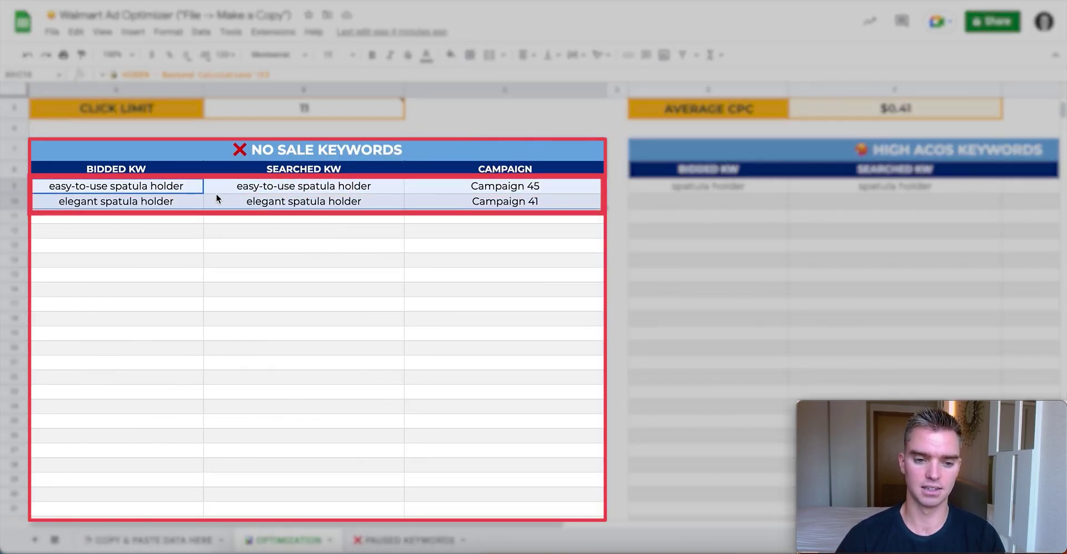
key("super+c")
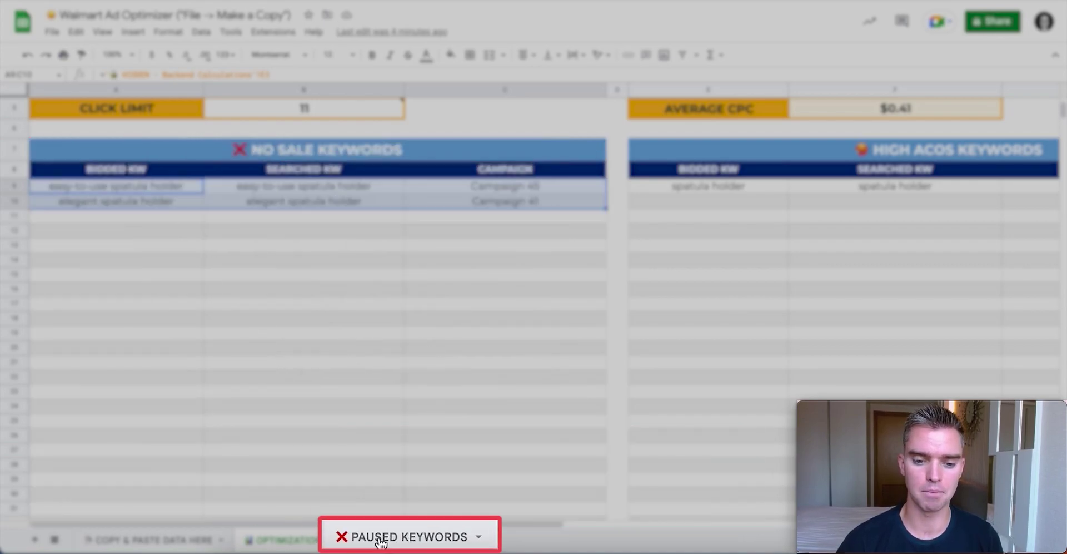
Paste the values of the copied no-sale rows into the Paused Keywords sheet, starting at the first empty bidded keyword cell.
left_click(381, 542)
left_click(338, 357)
left_click(166, 199)
right_click(166, 199)
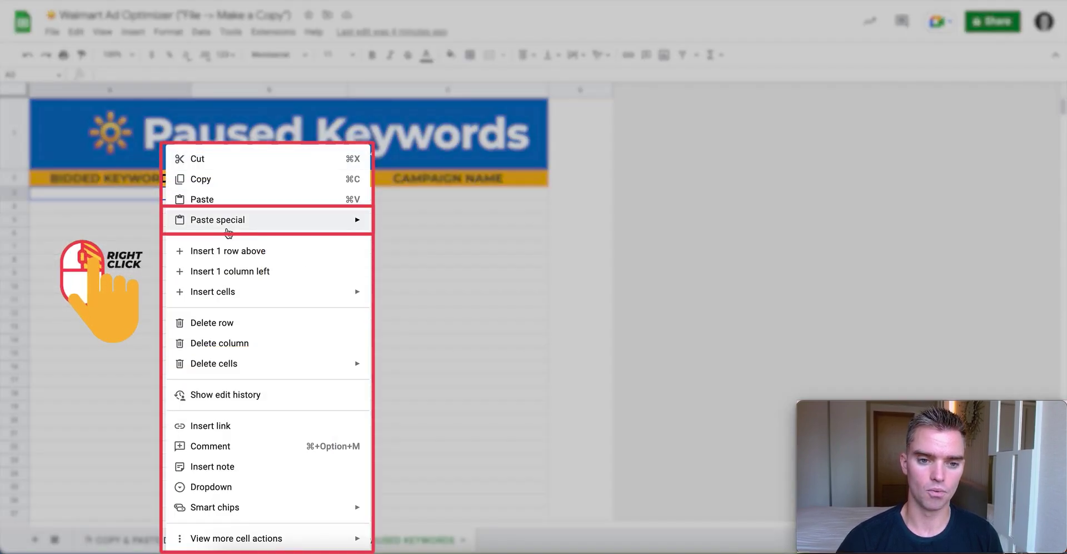
mouse_move(226, 230)
left_click(411, 223)
left_click(360, 251)
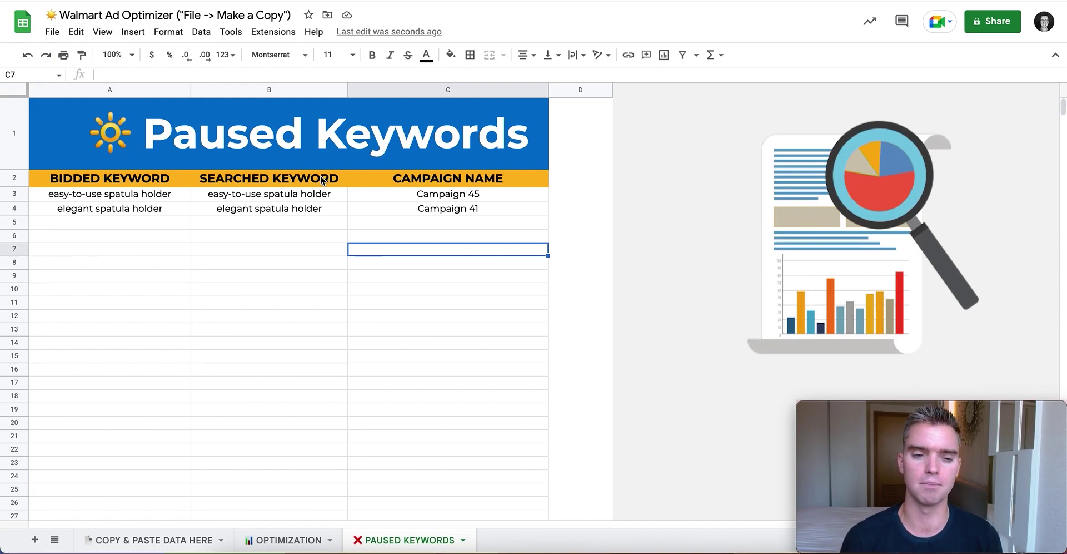
left_click(218, 249)
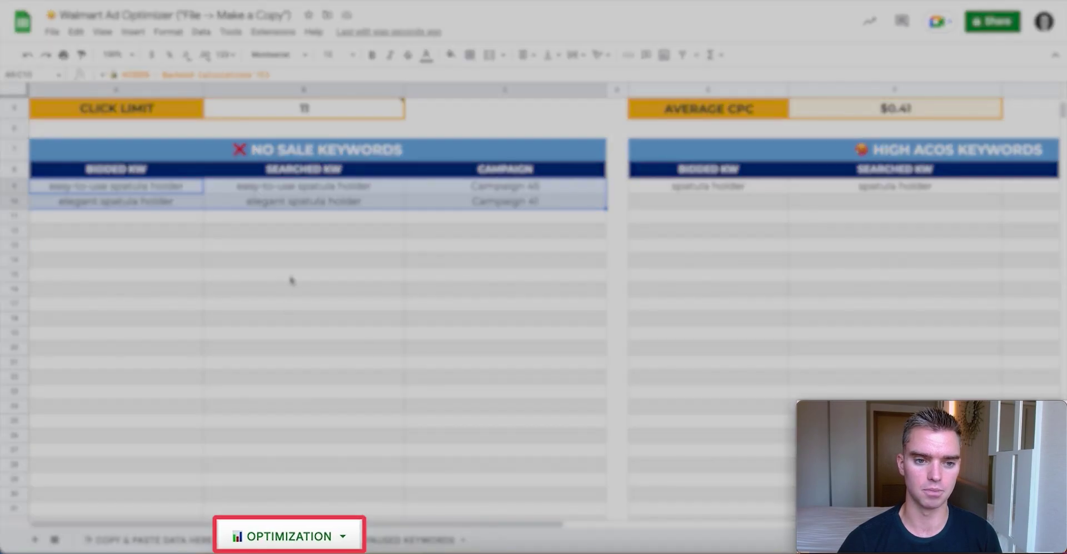
Return to the Optimization sheet, switch to Walmart Sponsored Search, and open the first campaign listed under All Campaigns.
left_click(292, 280)
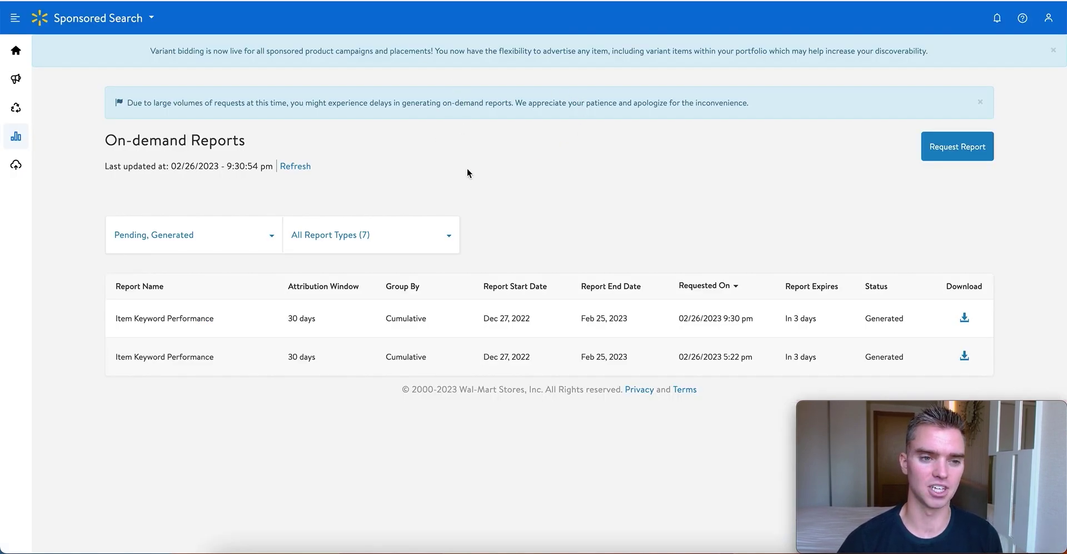
mouse_move(46, 82)
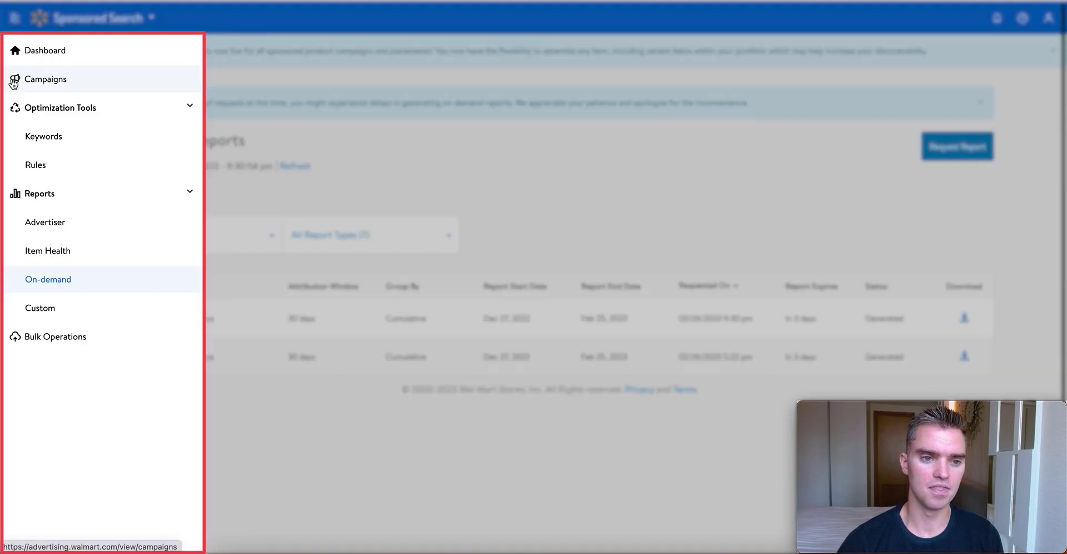
left_click(46, 82)
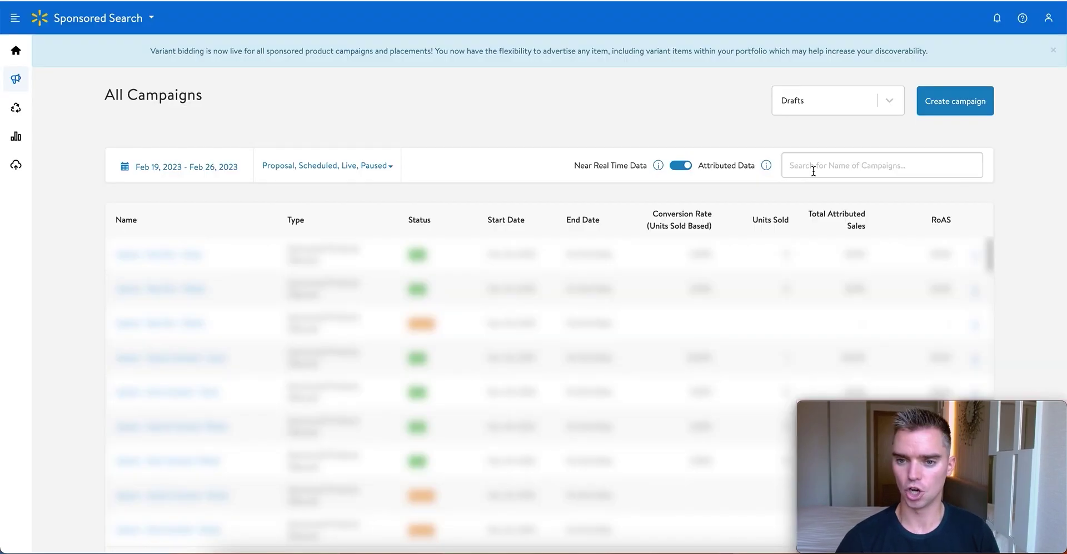
left_click(791, 164)
type("campaign 45")
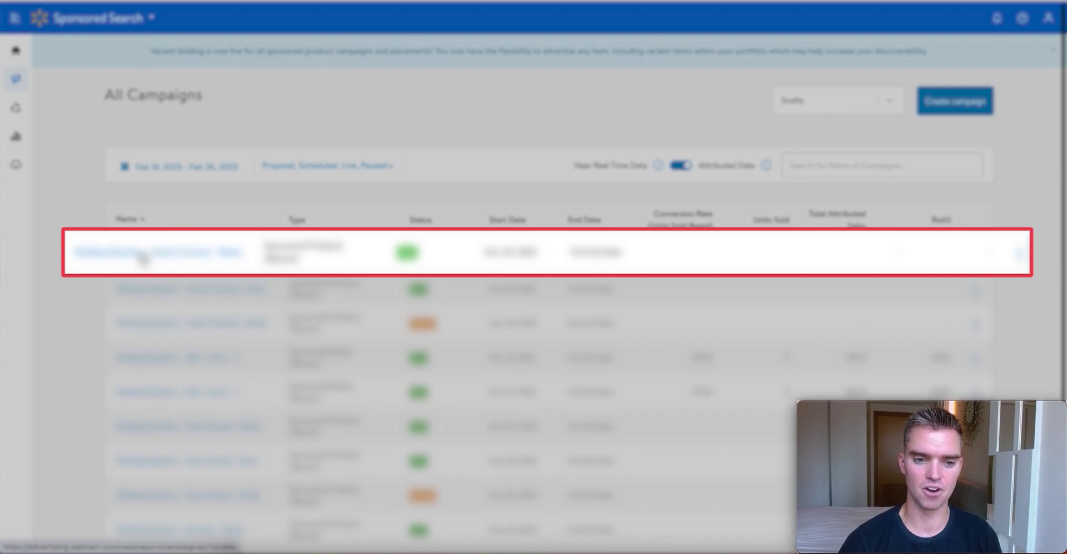
left_click(141, 254)
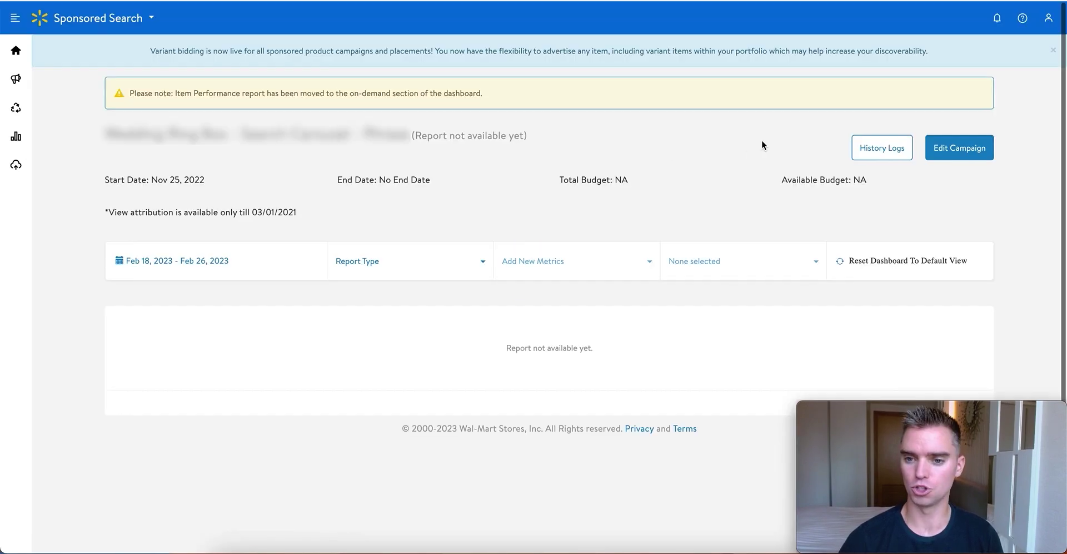
Open the campaign for editing and turn off the phrase match of the selected keyword with the $0.61 suggested bid.
left_click(963, 148)
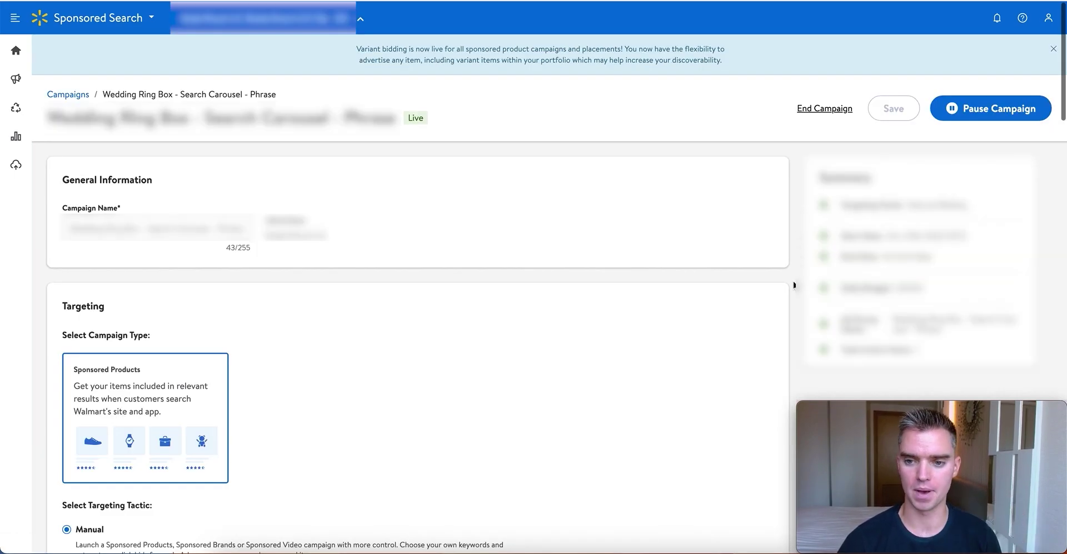
scroll(794, 281, "down", 15)
scroll(795, 281, "down", 2)
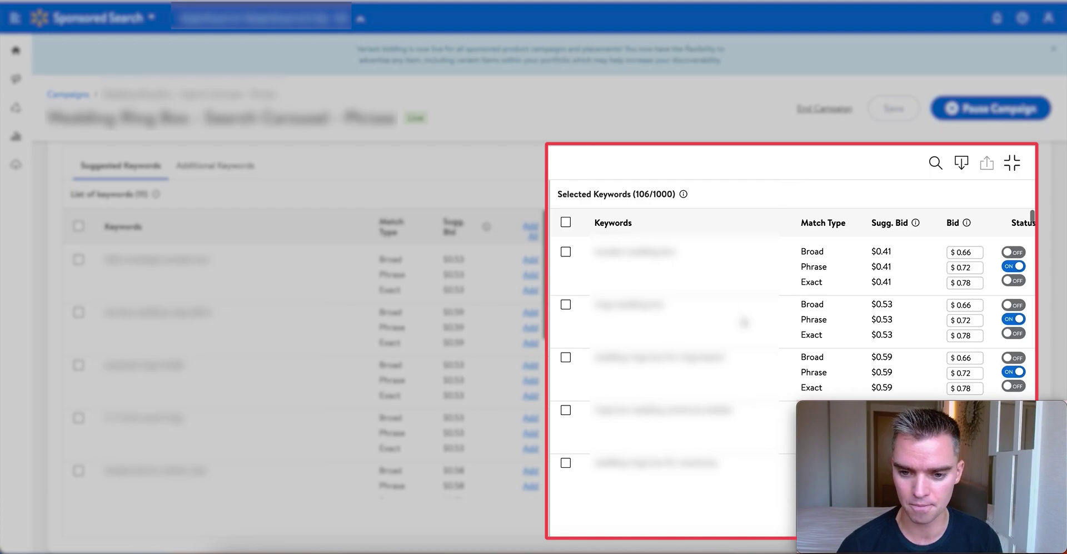
scroll(744, 322, "down", 5)
scroll(744, 321, "down", 2)
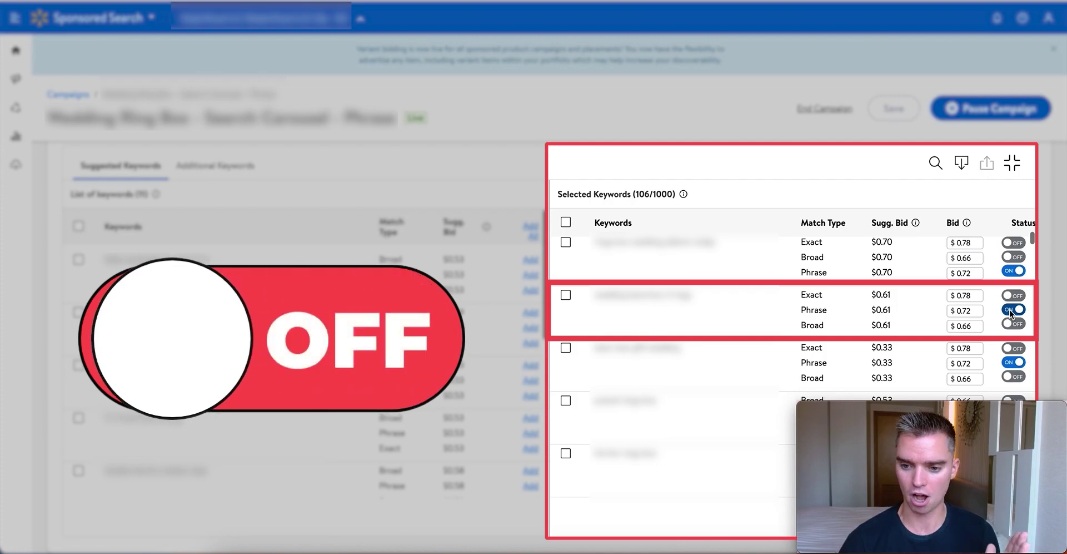
left_click(1010, 309)
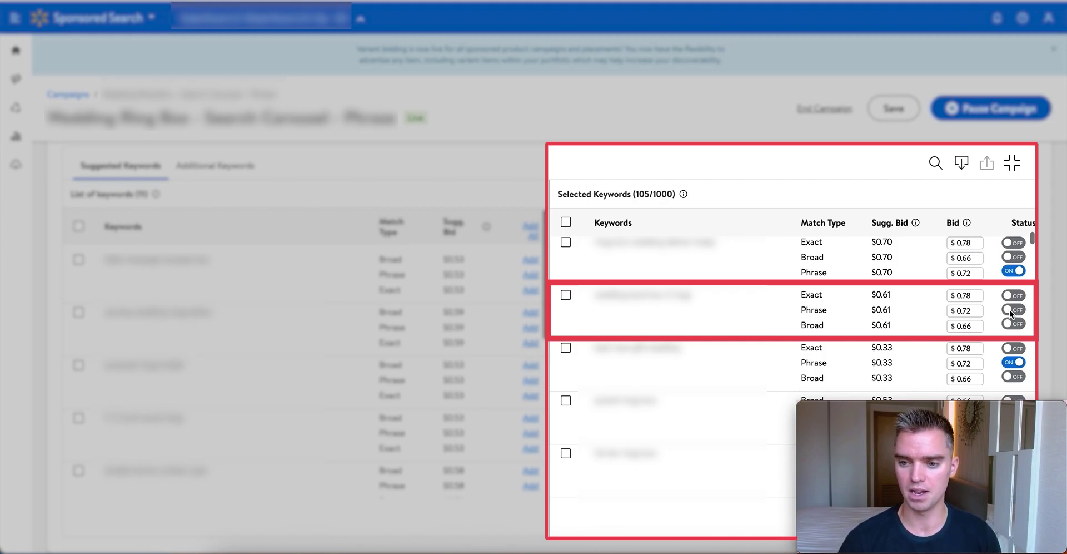
Turn that keyword's phrase match back on and set its phrase bid to $0.3.
left_click(1012, 311)
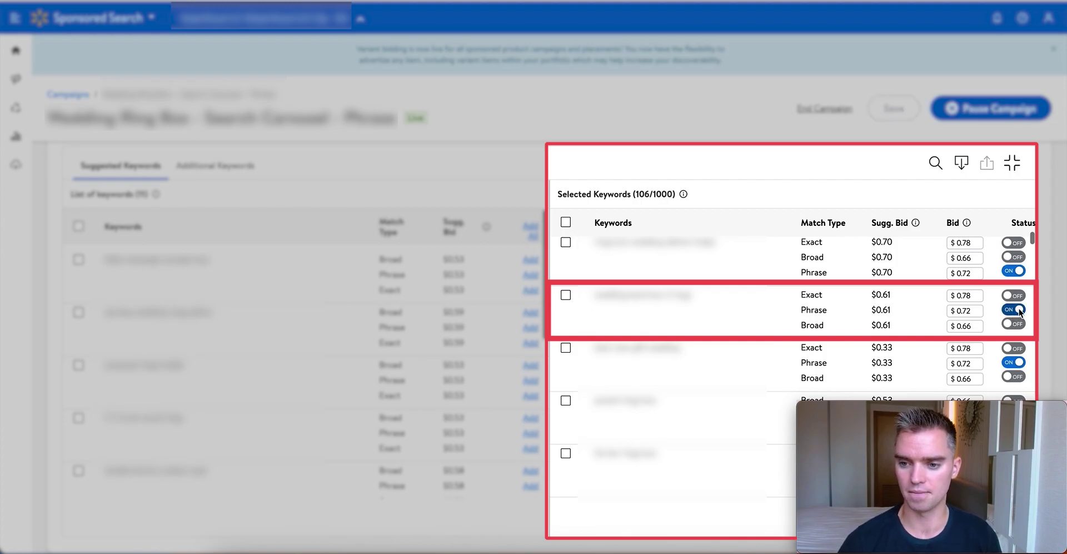
double_click(973, 312)
type("0.30")
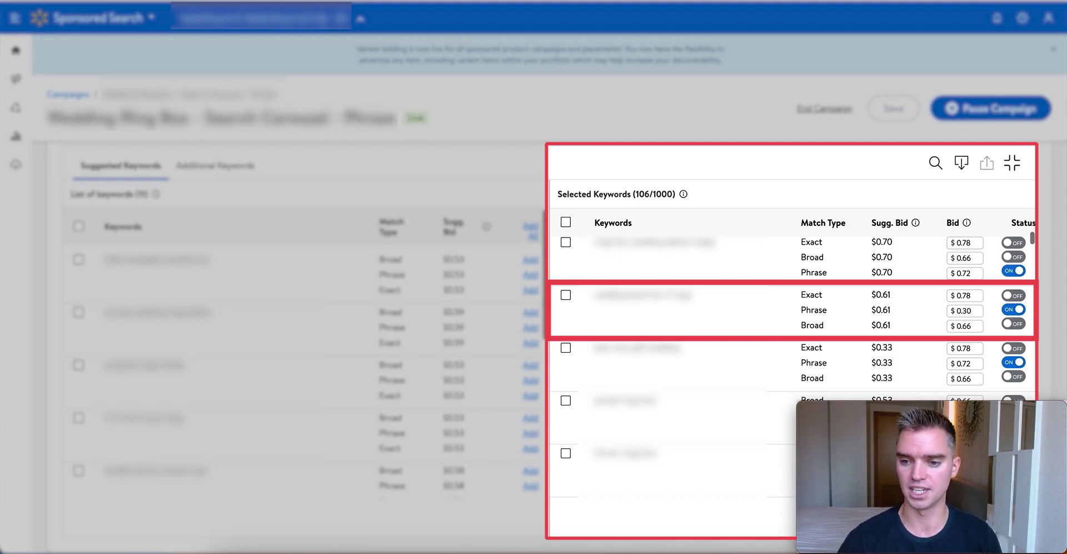
key("BackSpace")
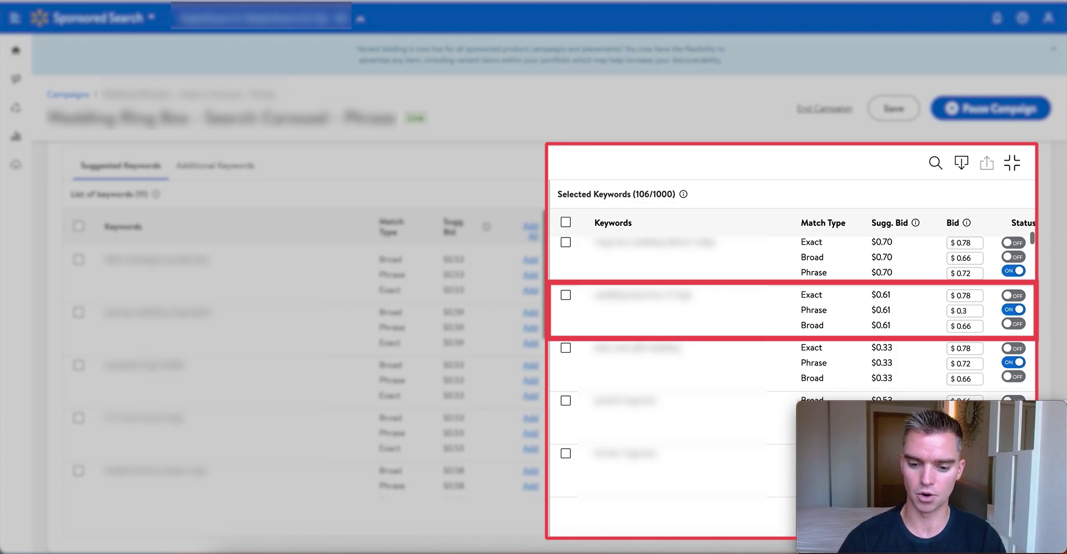
type("0")
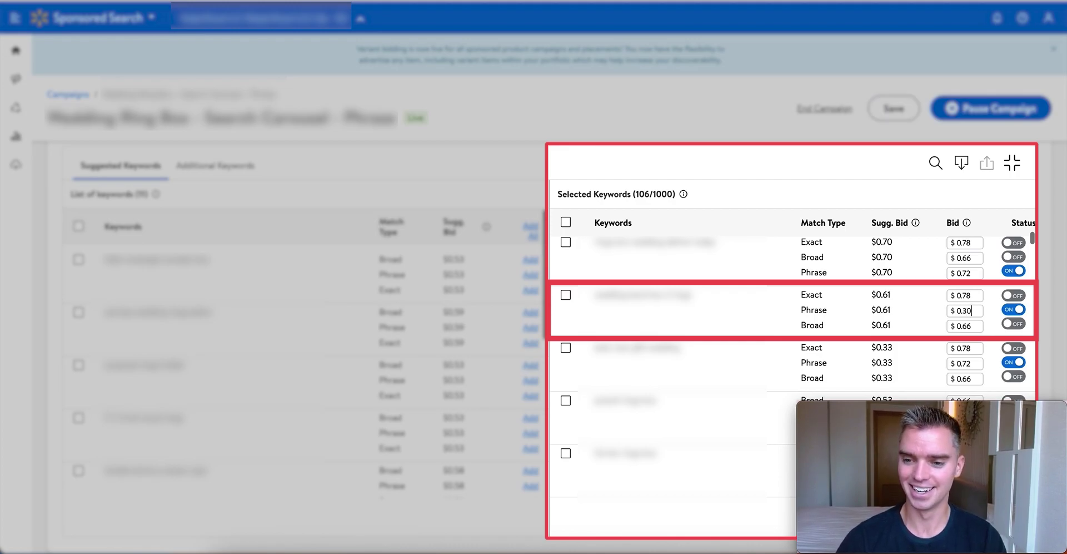
key("BackSpace")
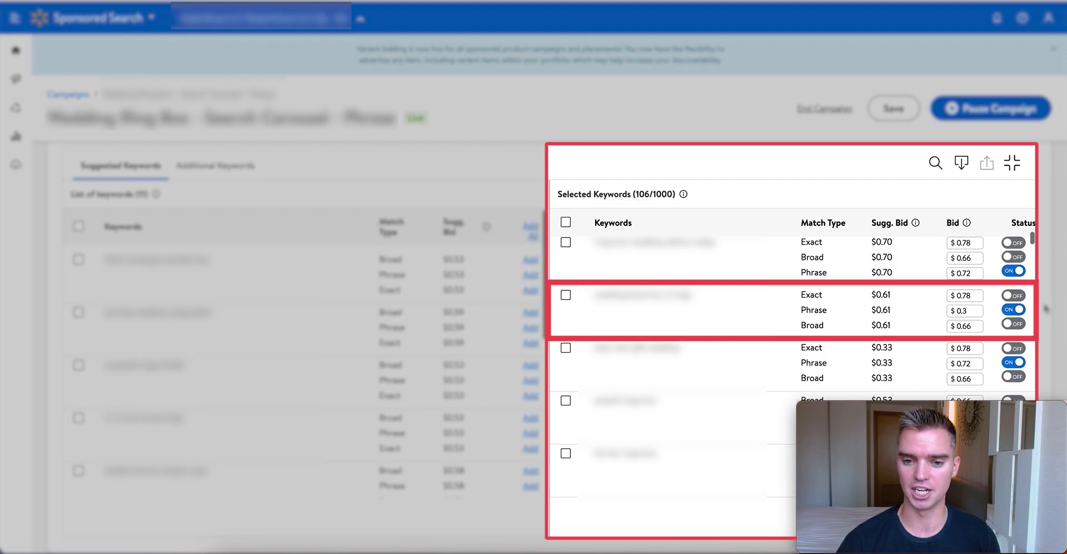